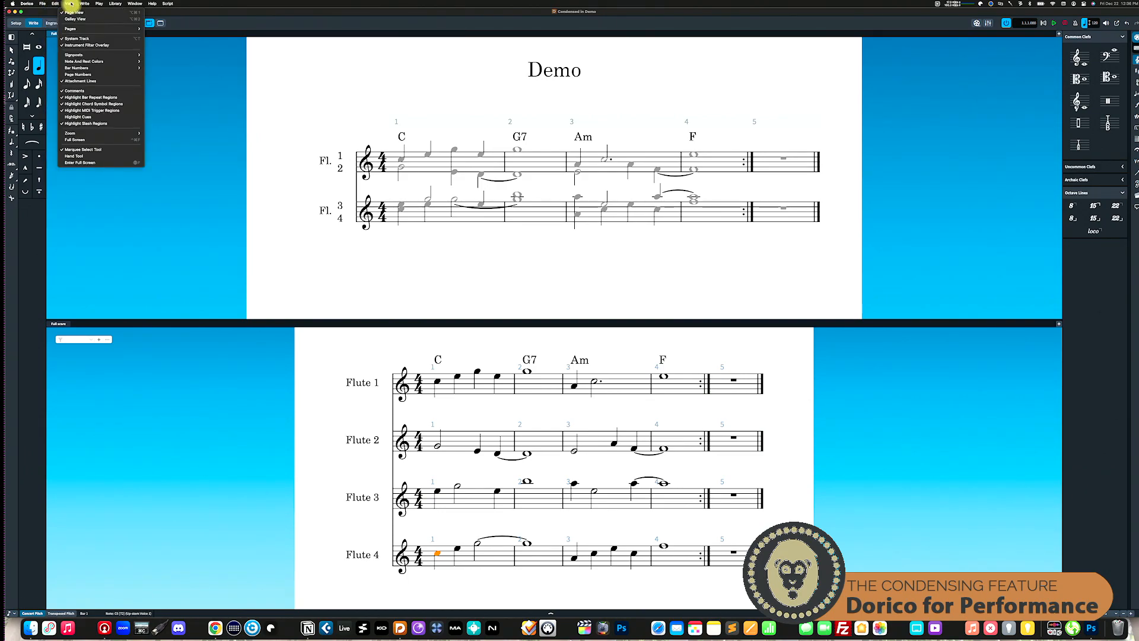
Step: Search the available commands for "split" and locate the Horizontal Split window option
mouse_move(86, 5)
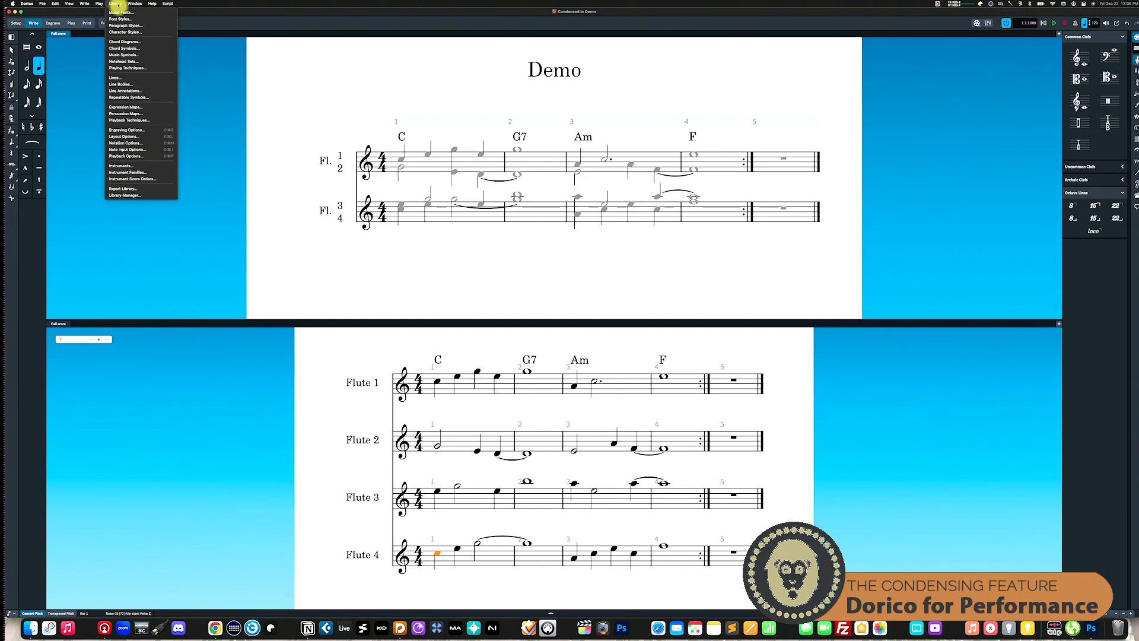
left_click(262, 23)
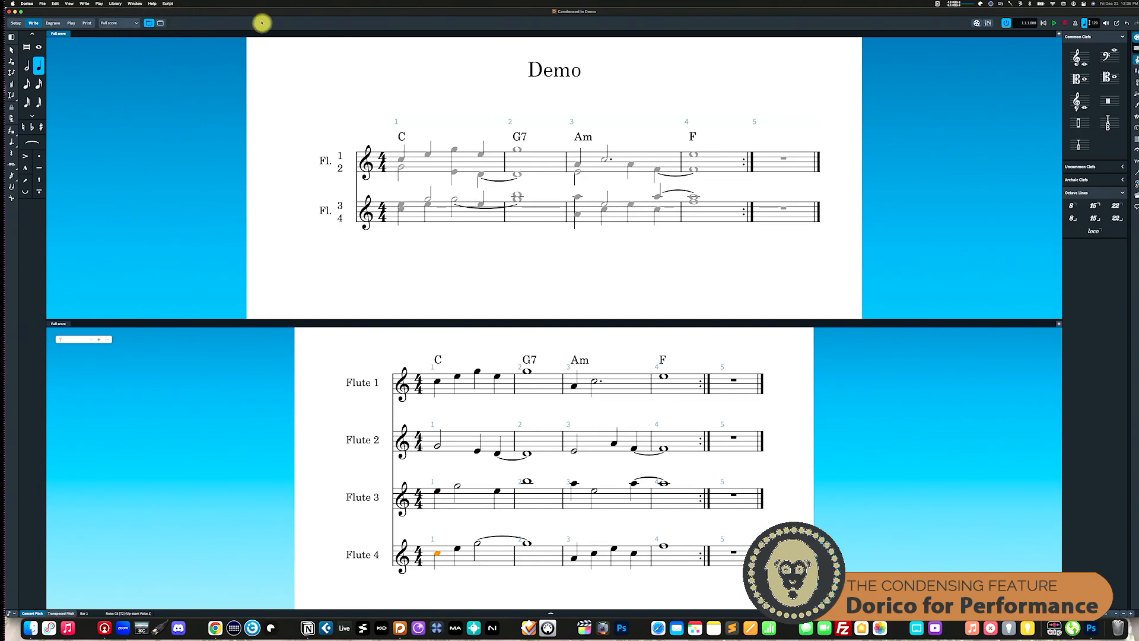
left_click(152, 3)
type("split")
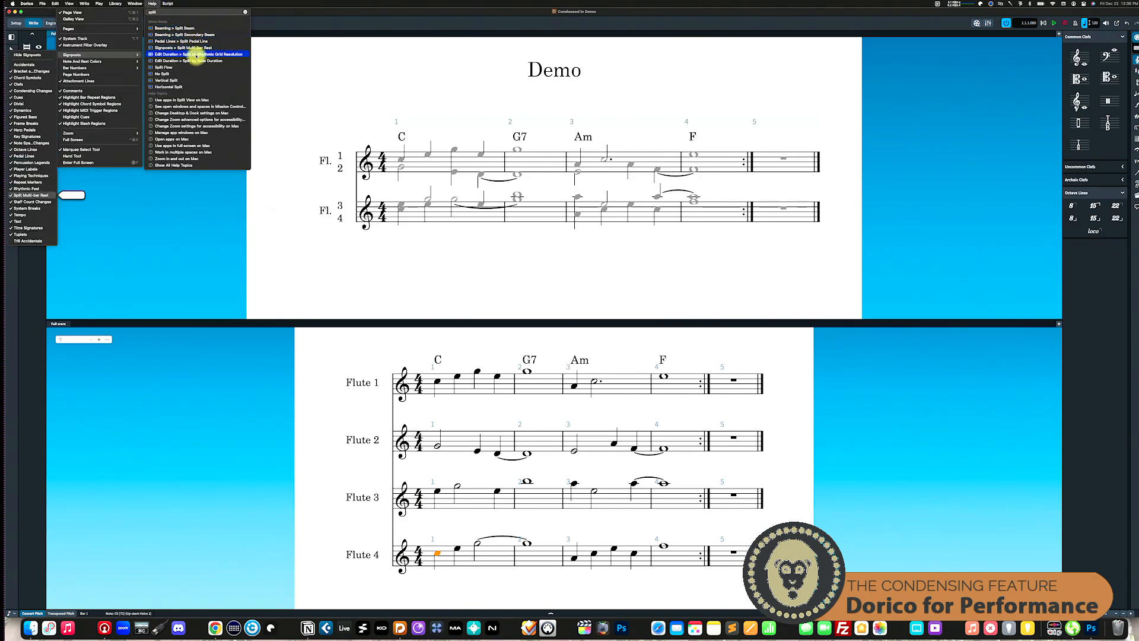
mouse_move(197, 79)
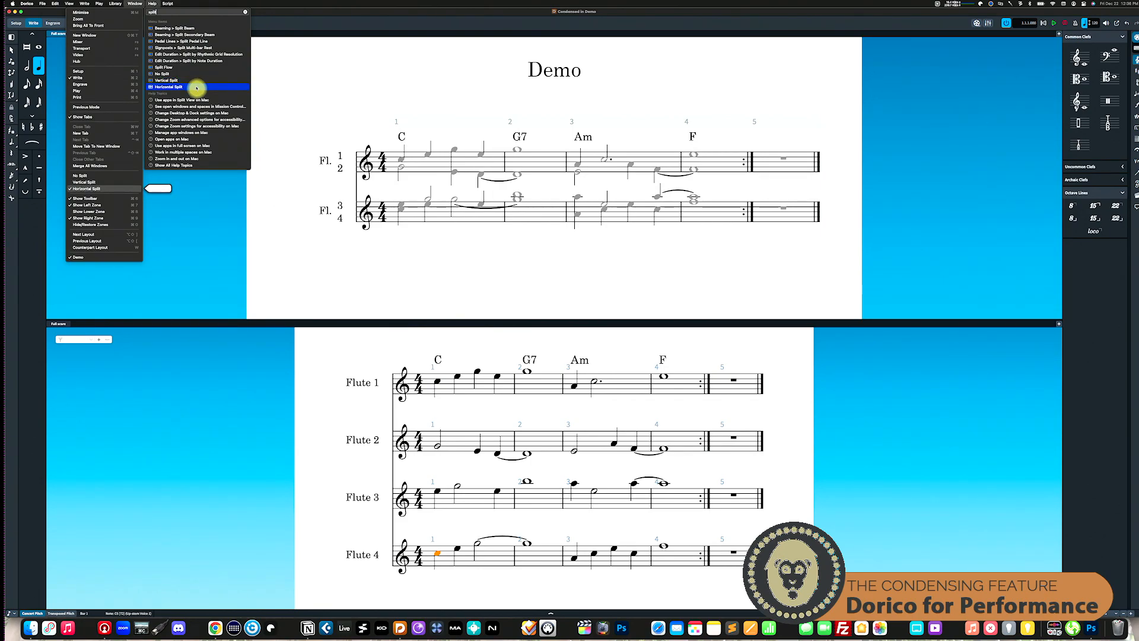
mouse_move(142, 5)
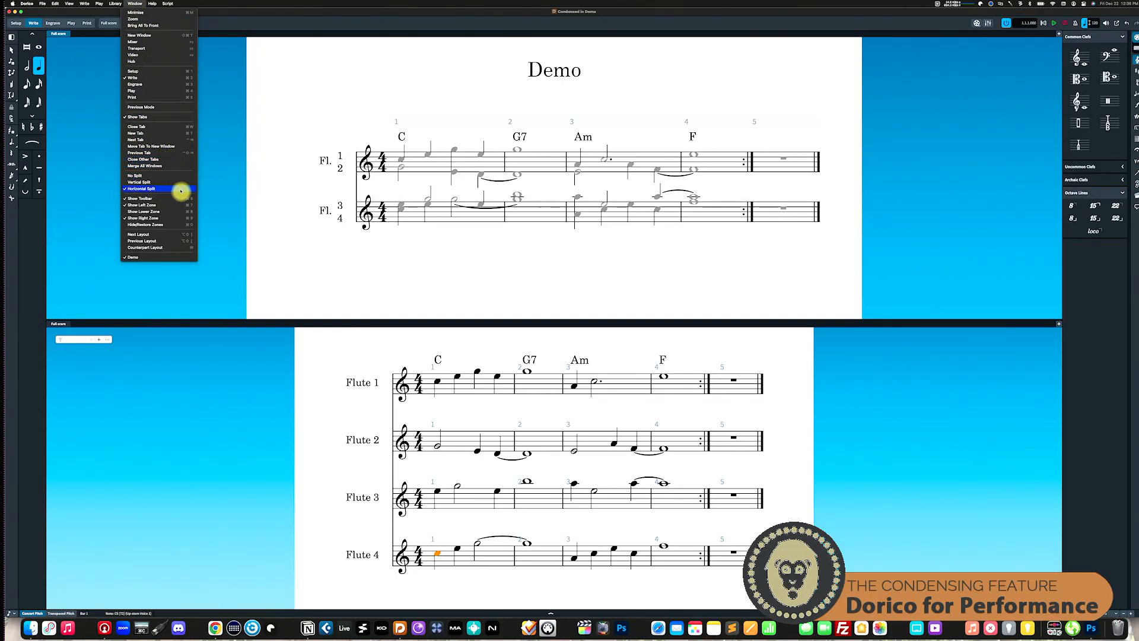
left_click(326, 427)
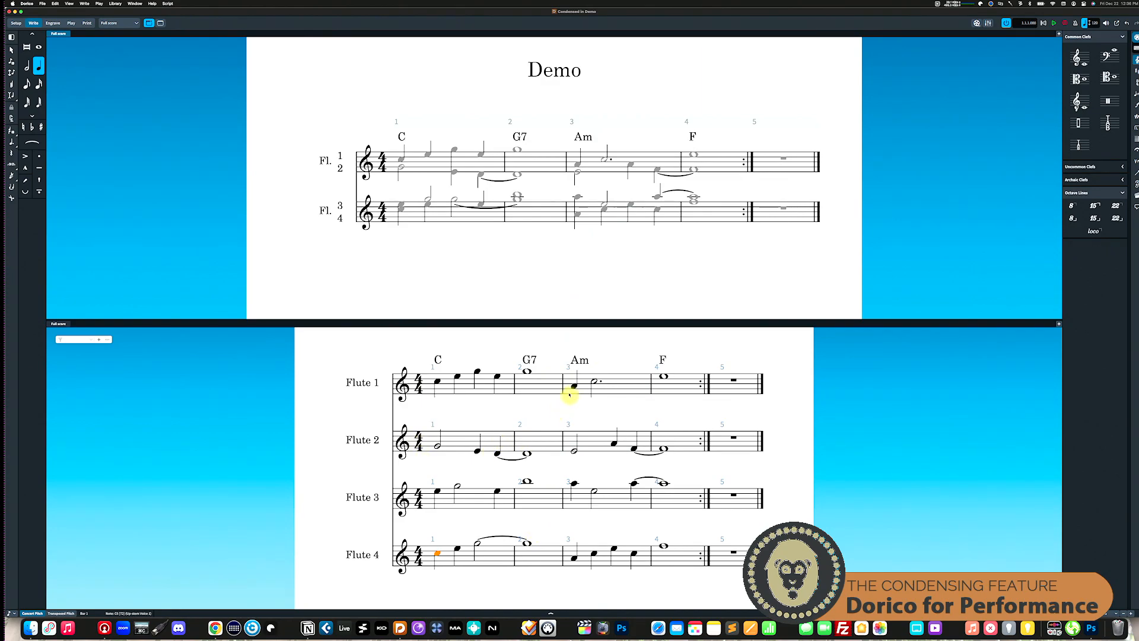
Step: Shift the tied note at the end of Flute 2's first bar up a step and back down, twice
scroll(581, 444, "up", 3)
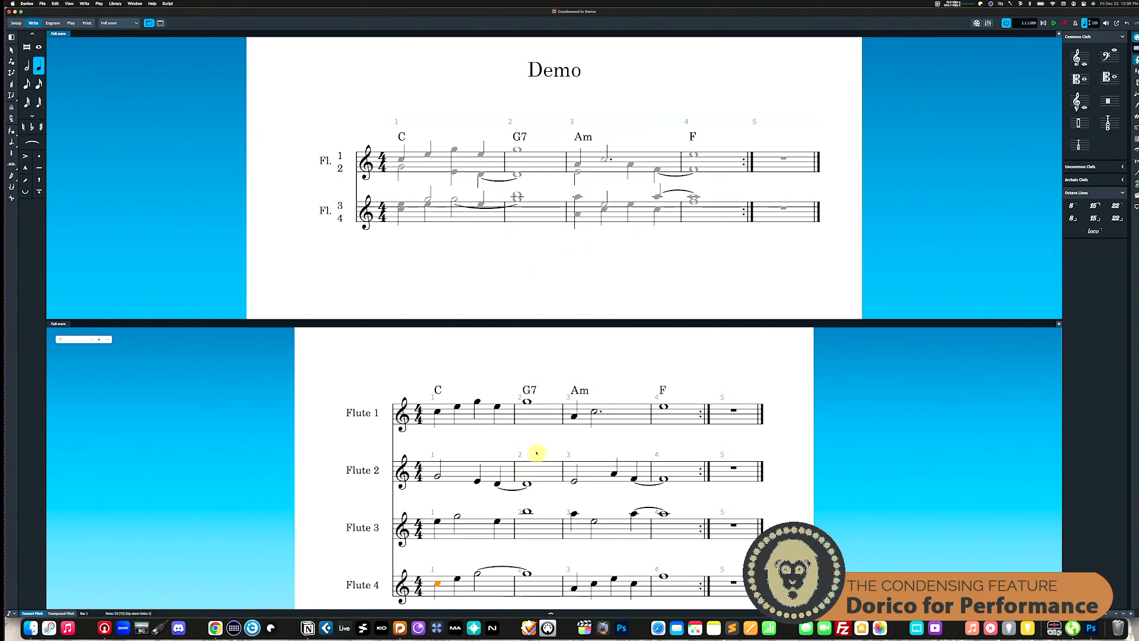
scroll(537, 454, "down", 2)
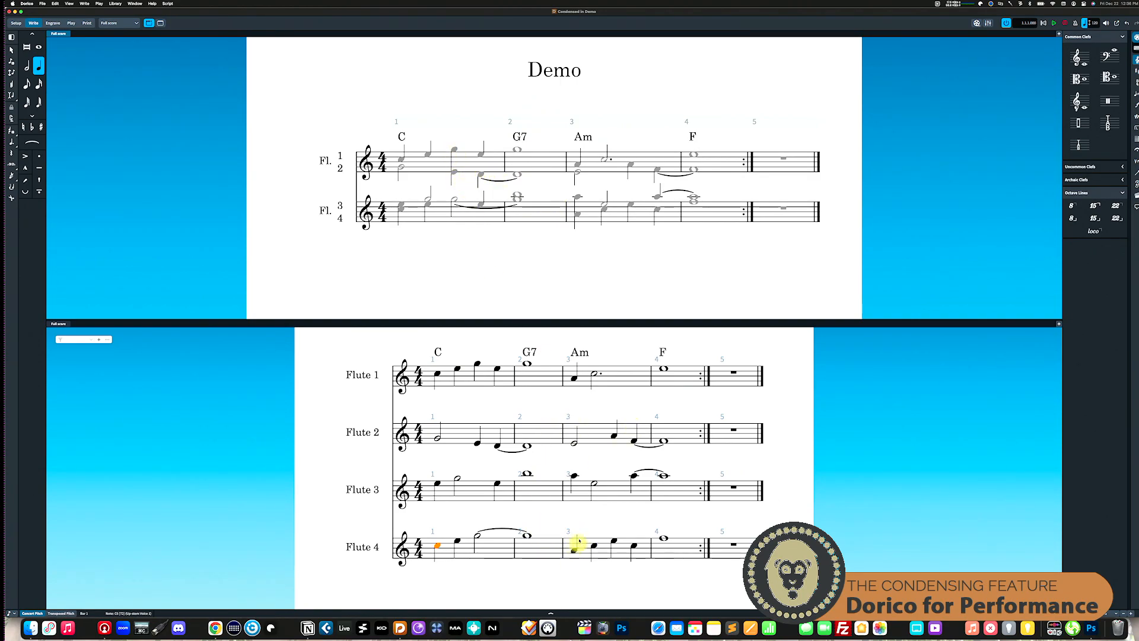
left_click(498, 449)
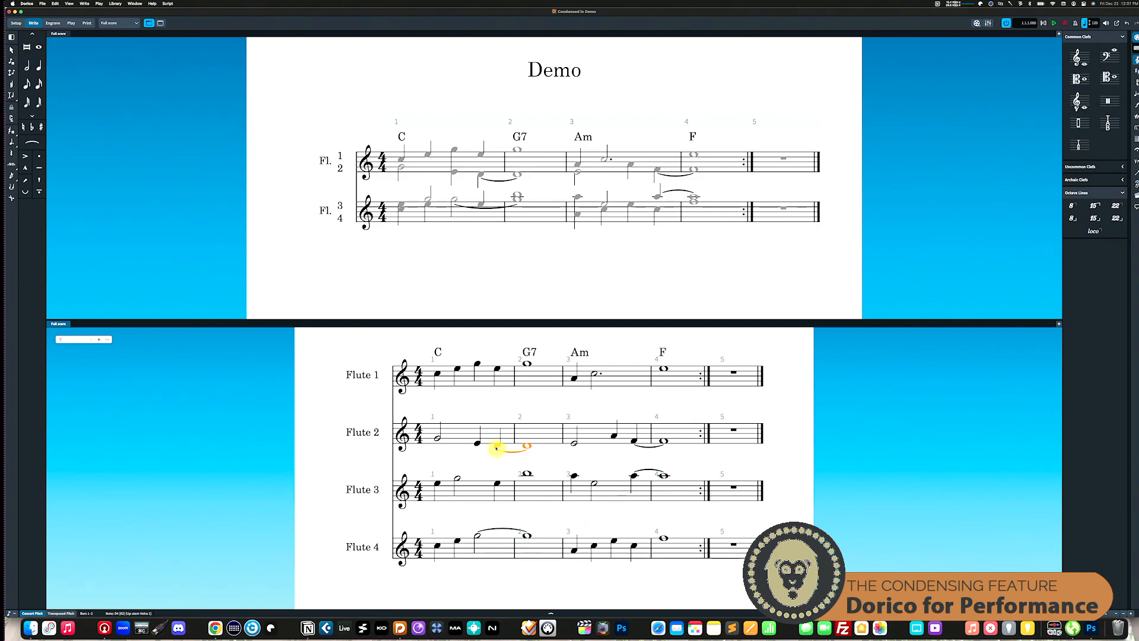
key("alt+Up")
key("alt+Down")
key("alt+Up")
key("alt+Down")
left_click(482, 176)
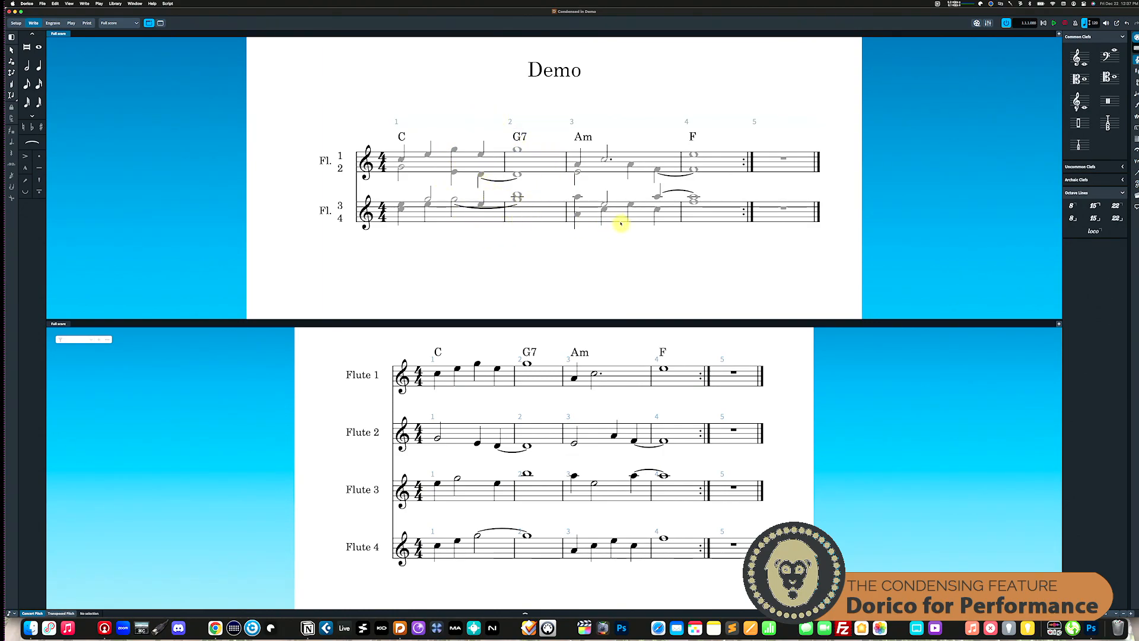
Step: Turn the note and rest colouring for condensed music off and back on
left_click(70, 4)
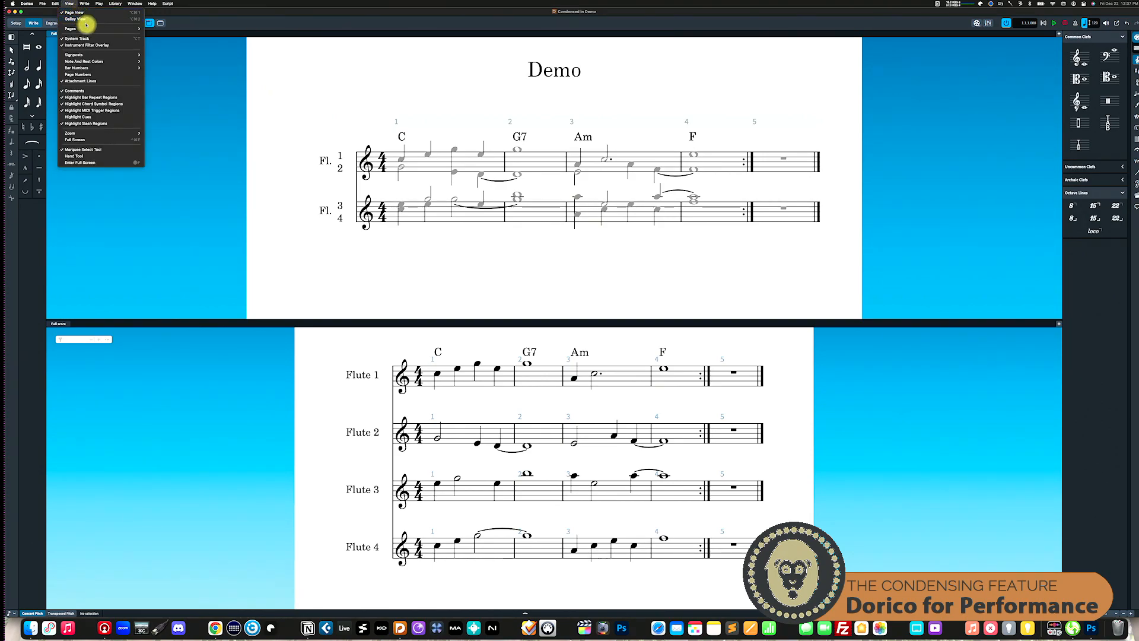
mouse_move(131, 67)
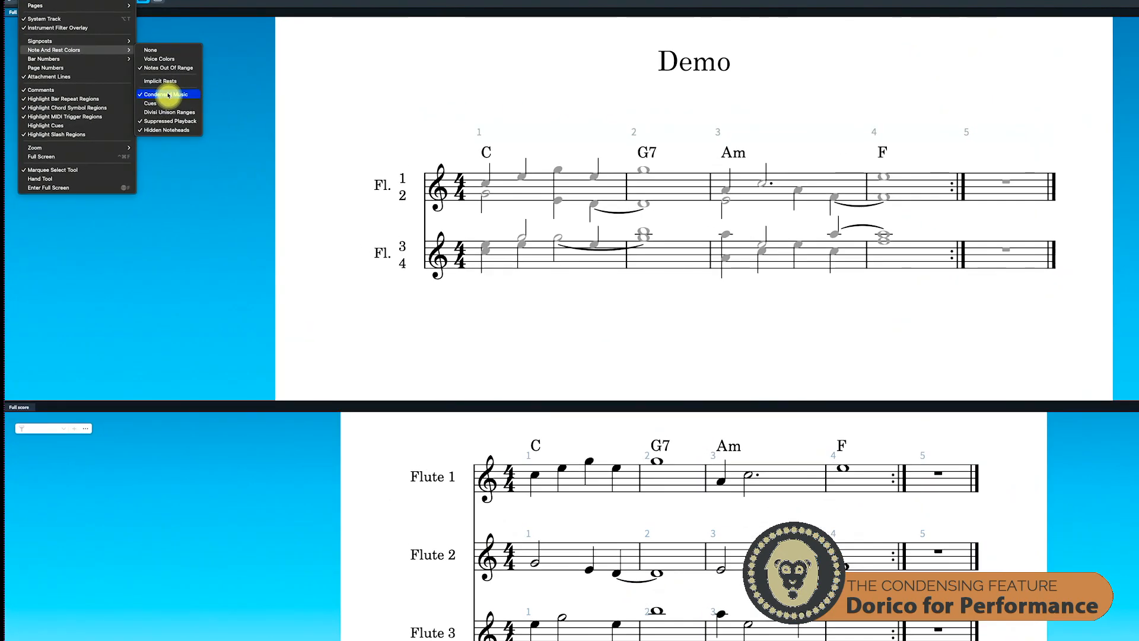
left_click(169, 94)
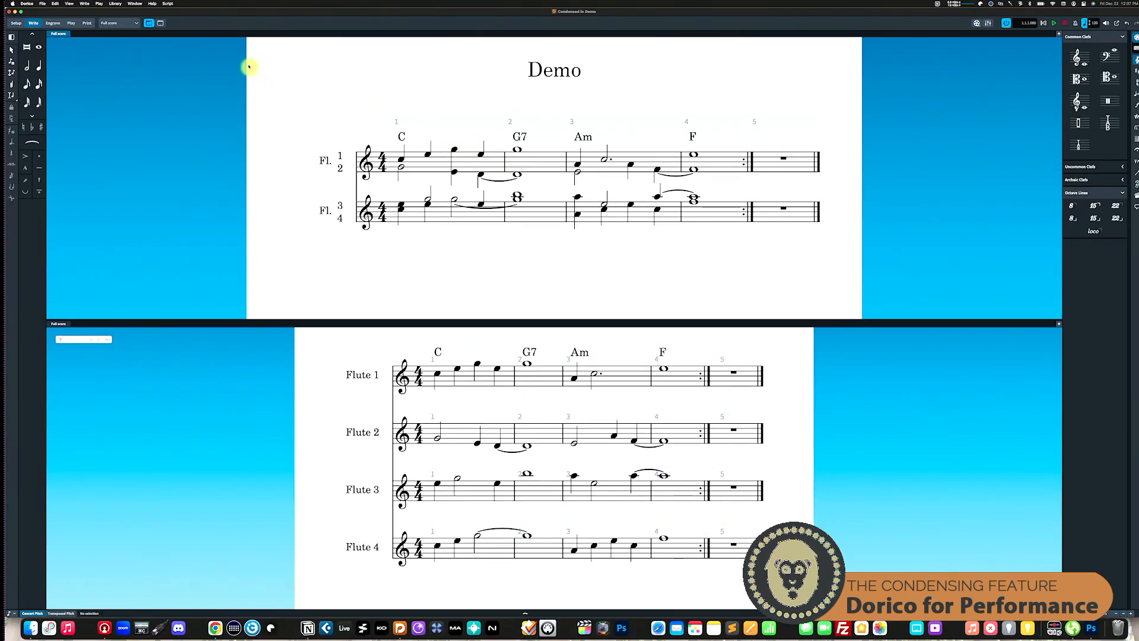
left_click(71, 5)
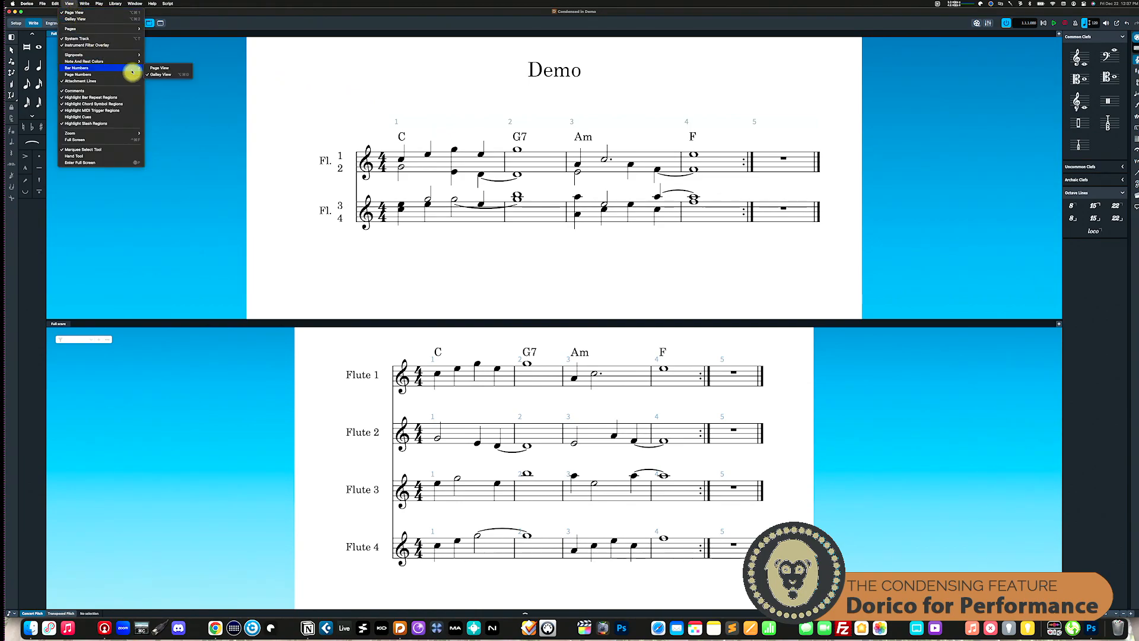
mouse_move(118, 61)
left_click(165, 95)
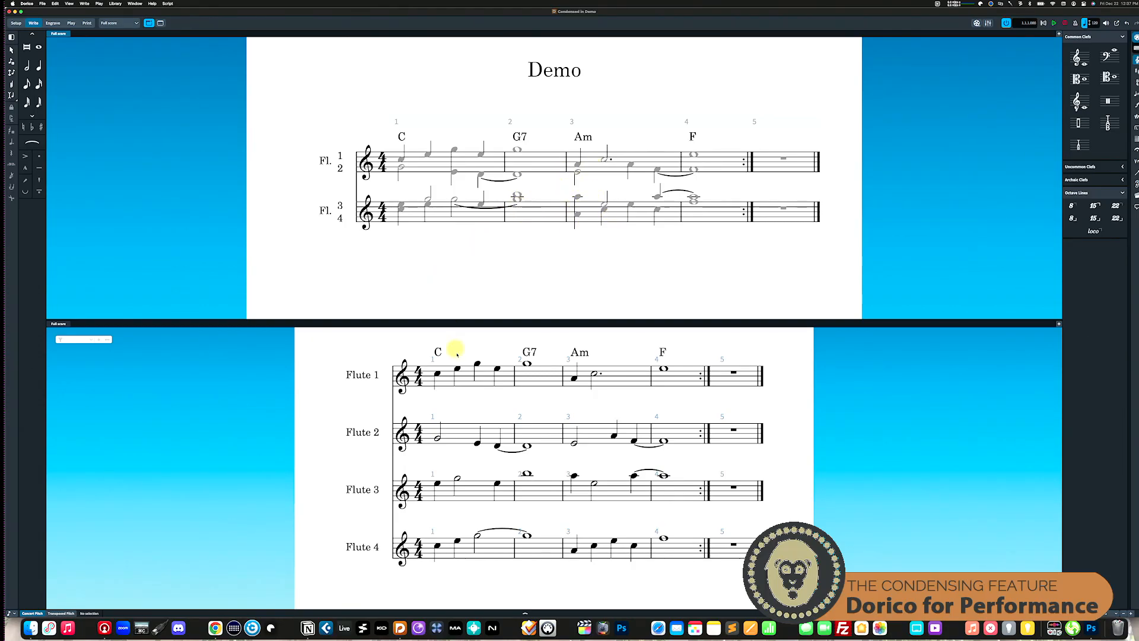
Step: Shift the first note of Flute 1 in bar 1 up a step and back down
left_click(438, 374)
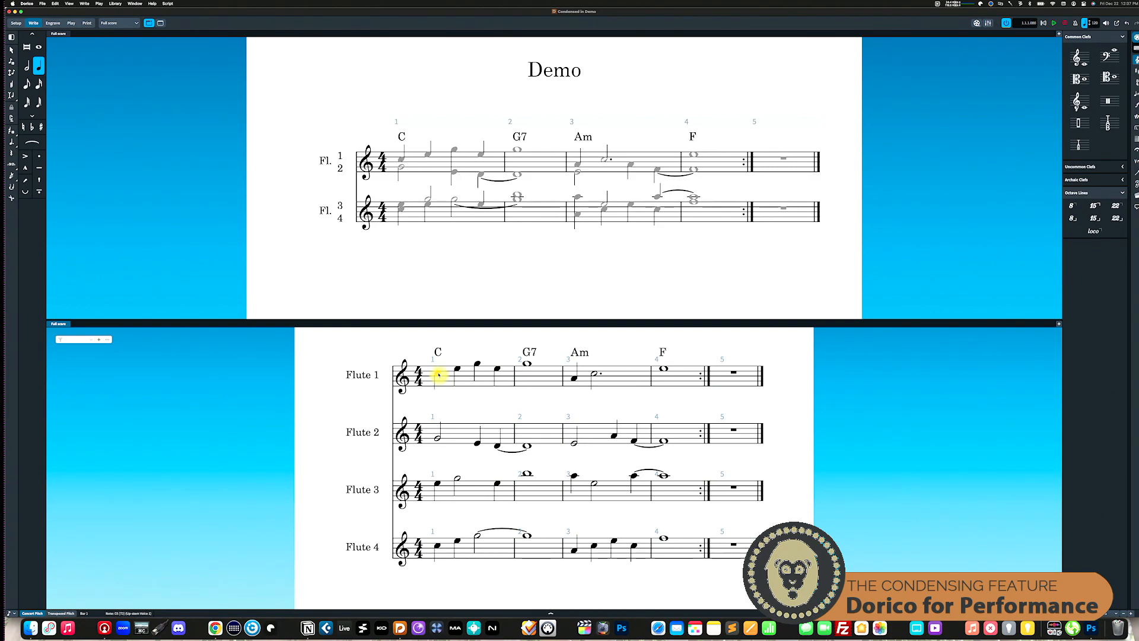
key("alt+Up")
key("alt+Down")
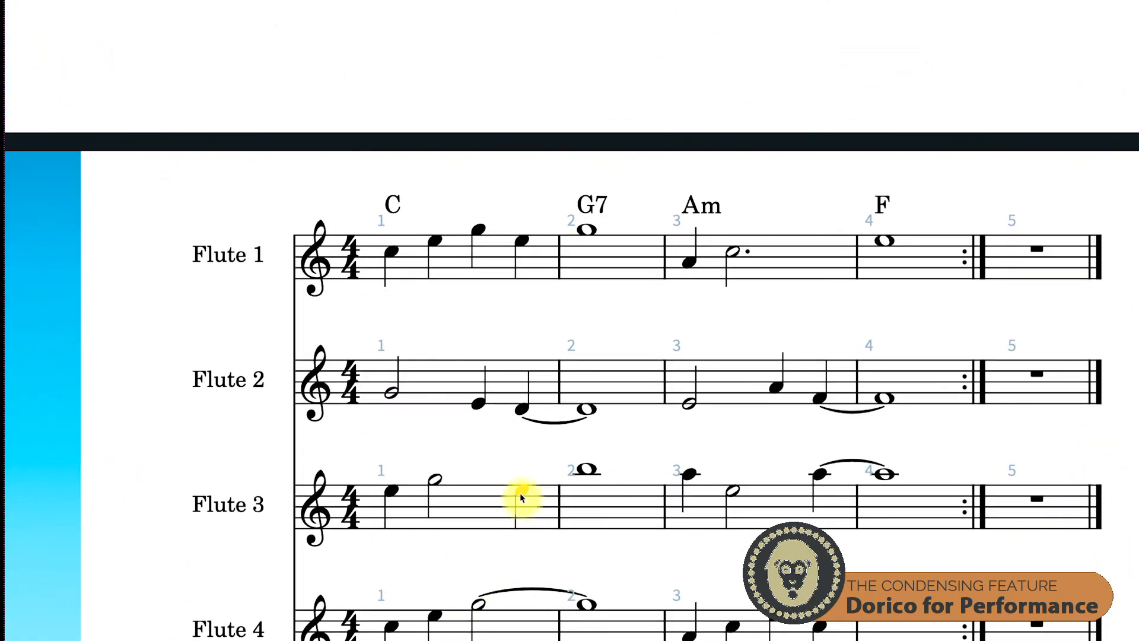
Step: Compare Flute 3's last note in bar 1 with Flute 4's tied half note to examine their pitch crossing
left_click(521, 491)
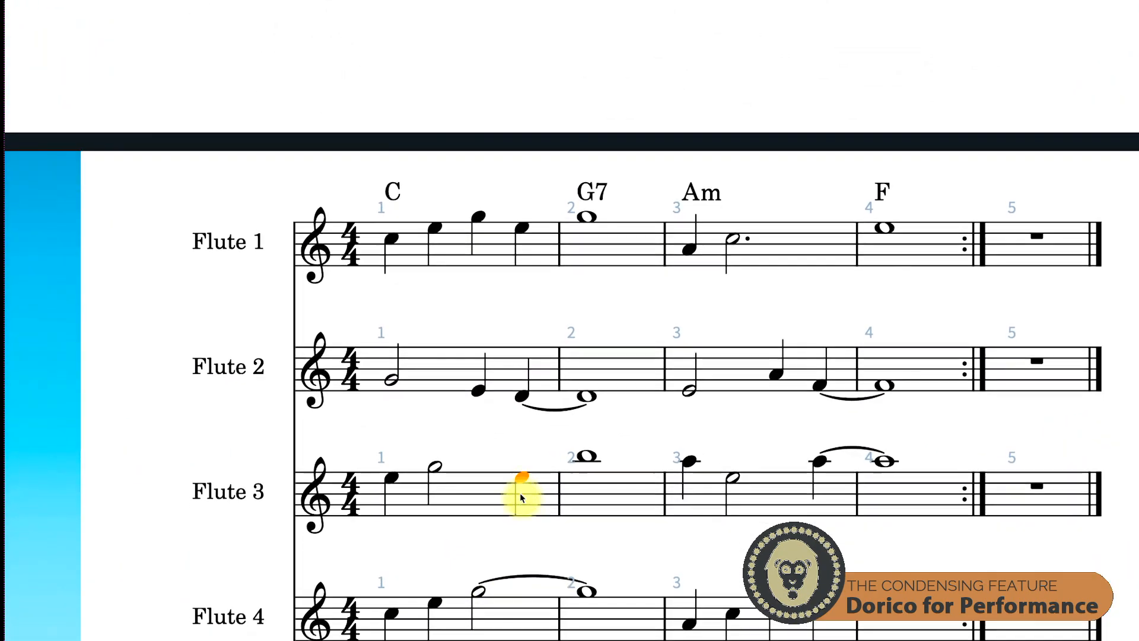
scroll(520, 492, "down", 3)
left_click(480, 468)
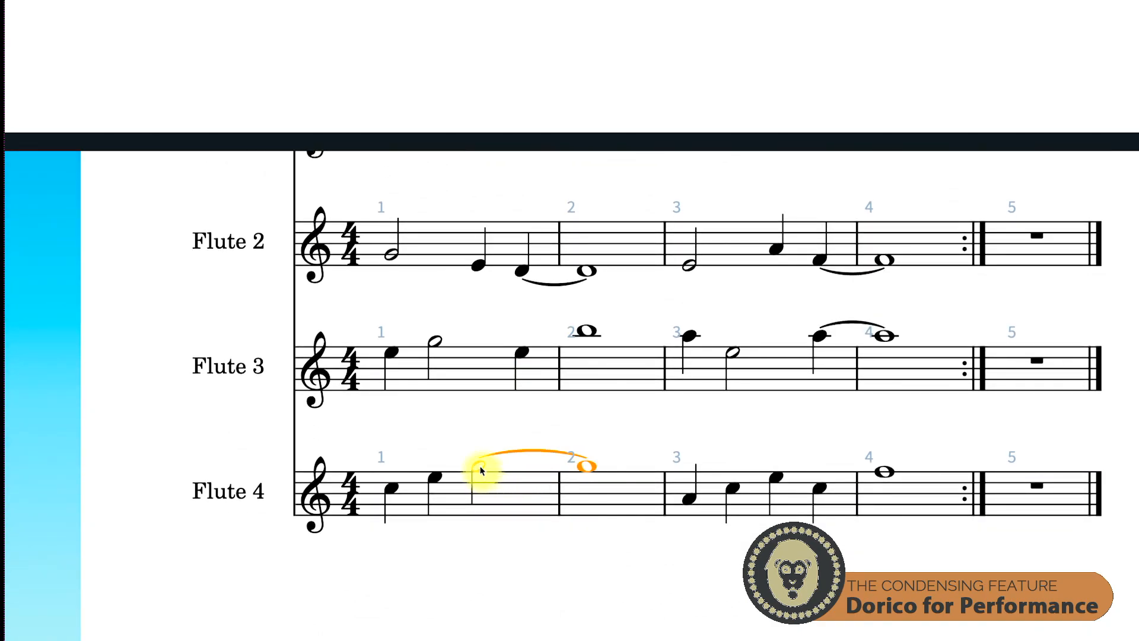
left_click(522, 356)
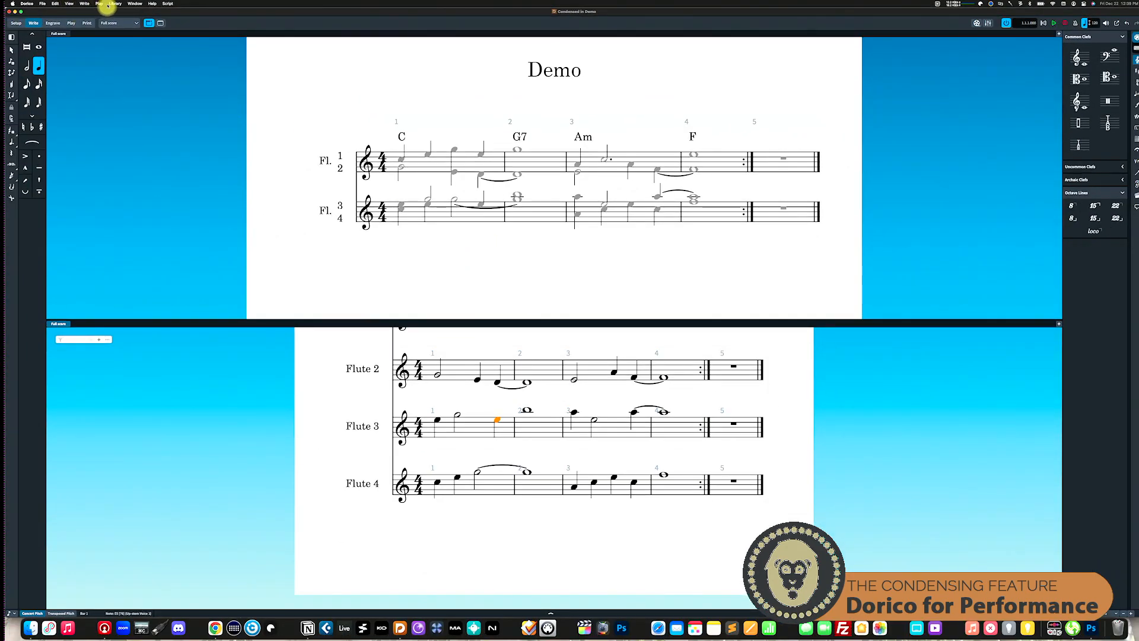
left_click(115, 3)
left_click(514, 224)
scroll(476, 495, "up", 3)
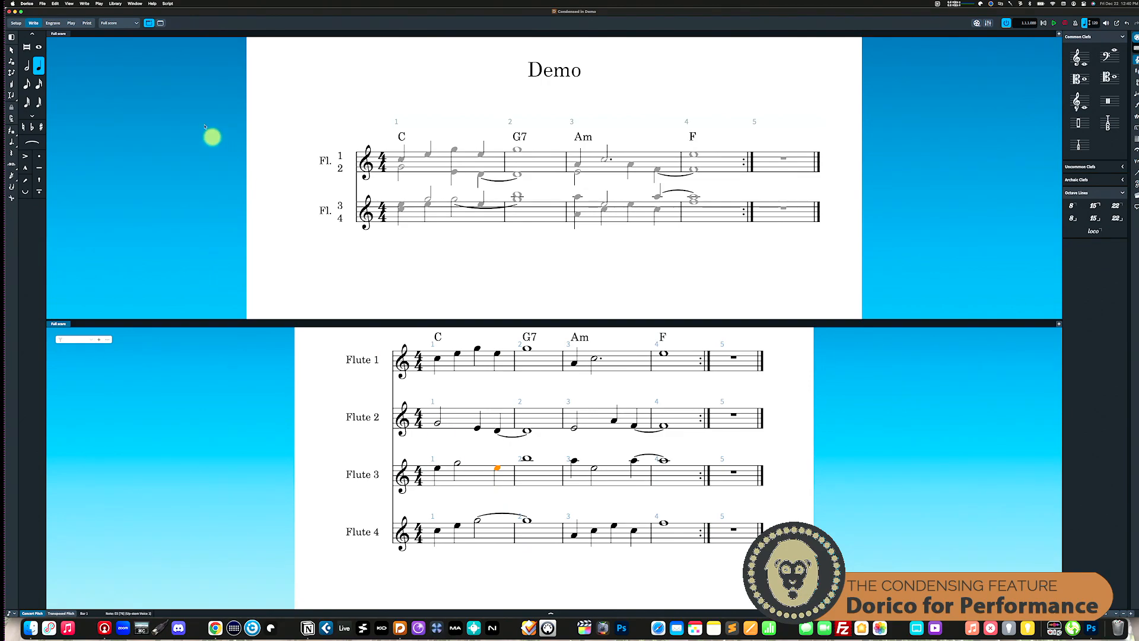
Step: Turn off Condensing to show the four flutes on separate staves, and turn it back on
left_click(69, 3)
mouse_move(54, 4)
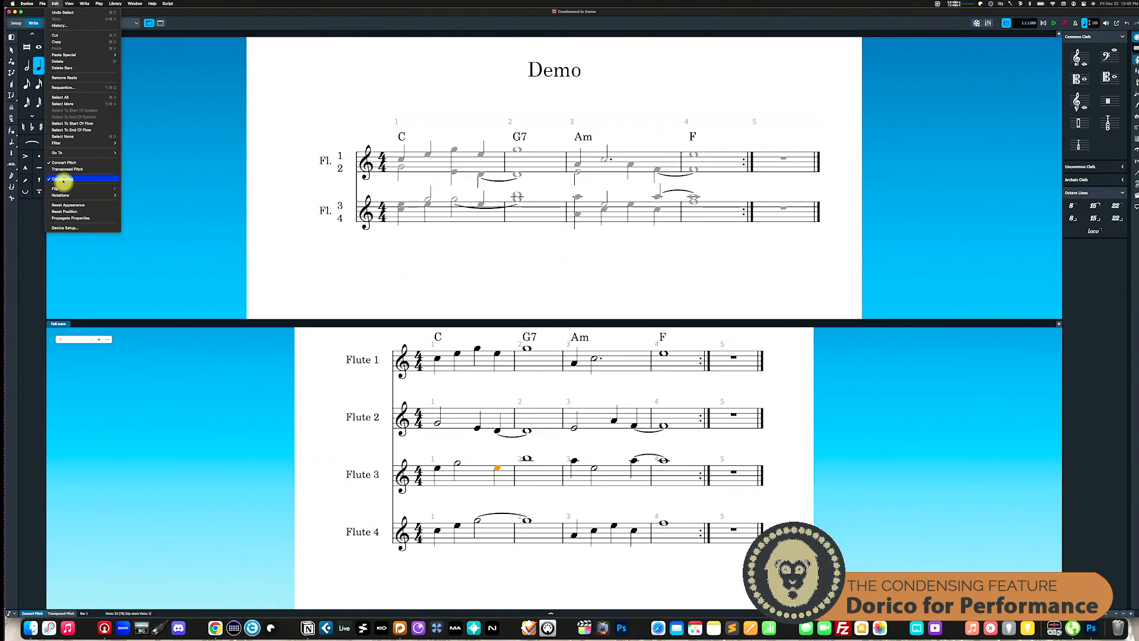
left_click(60, 179)
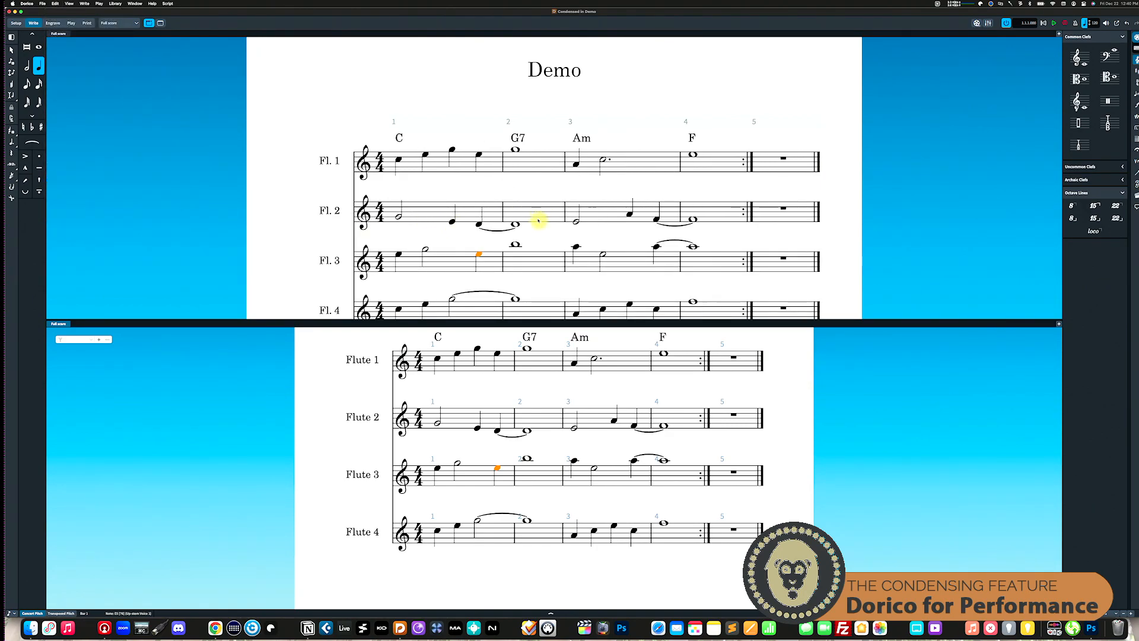
scroll(539, 221, "down", 2)
scroll(539, 221, "down", 1)
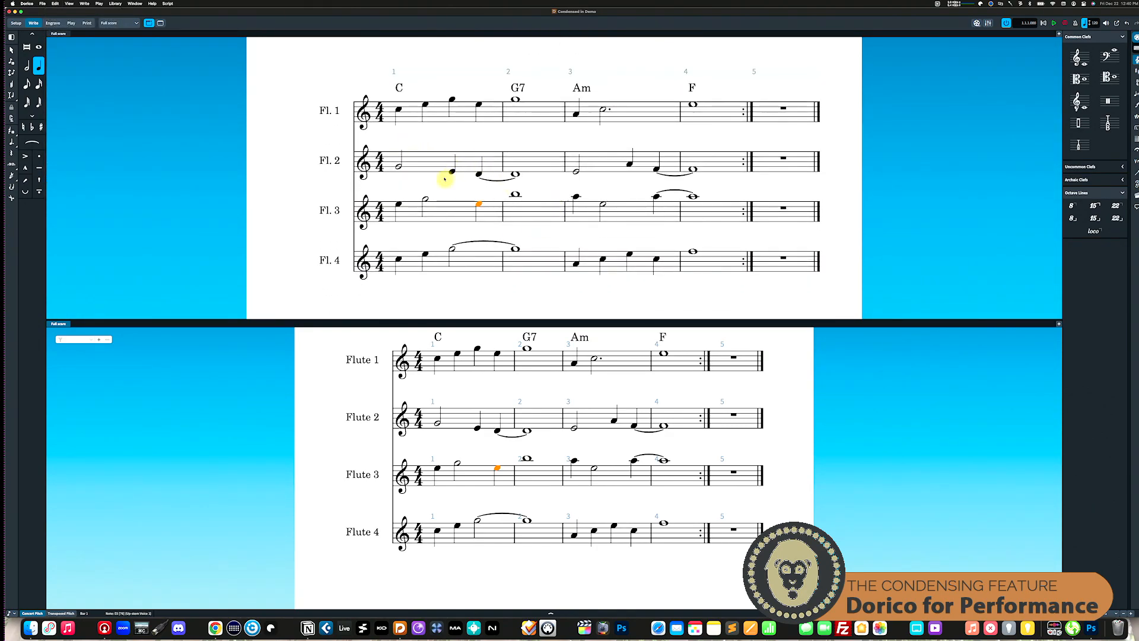
left_click(56, 4)
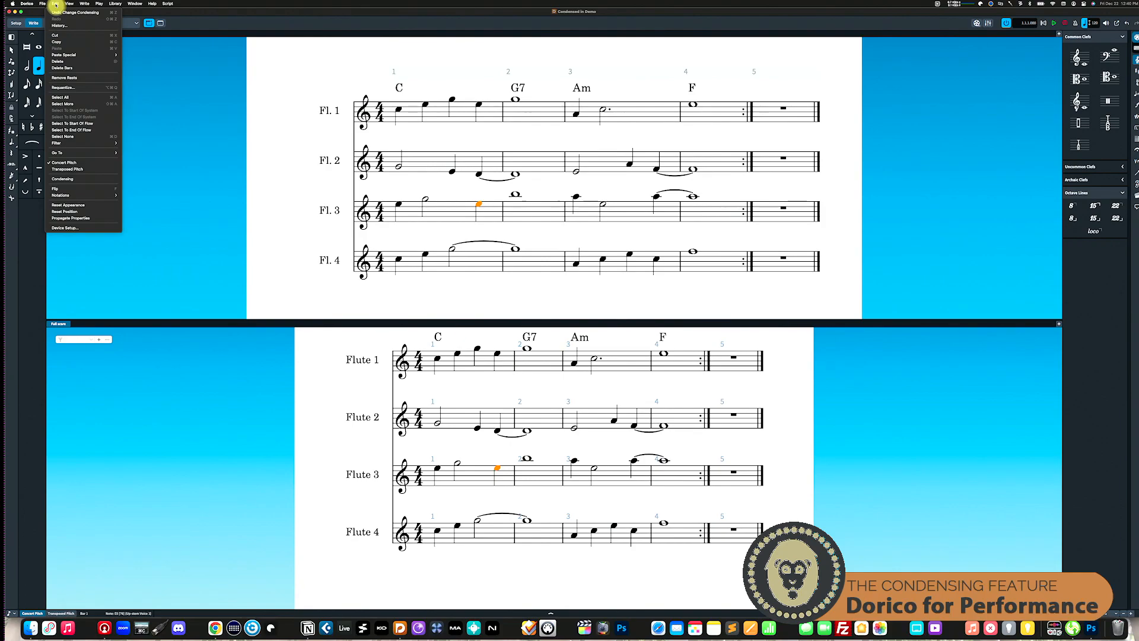
left_click(60, 179)
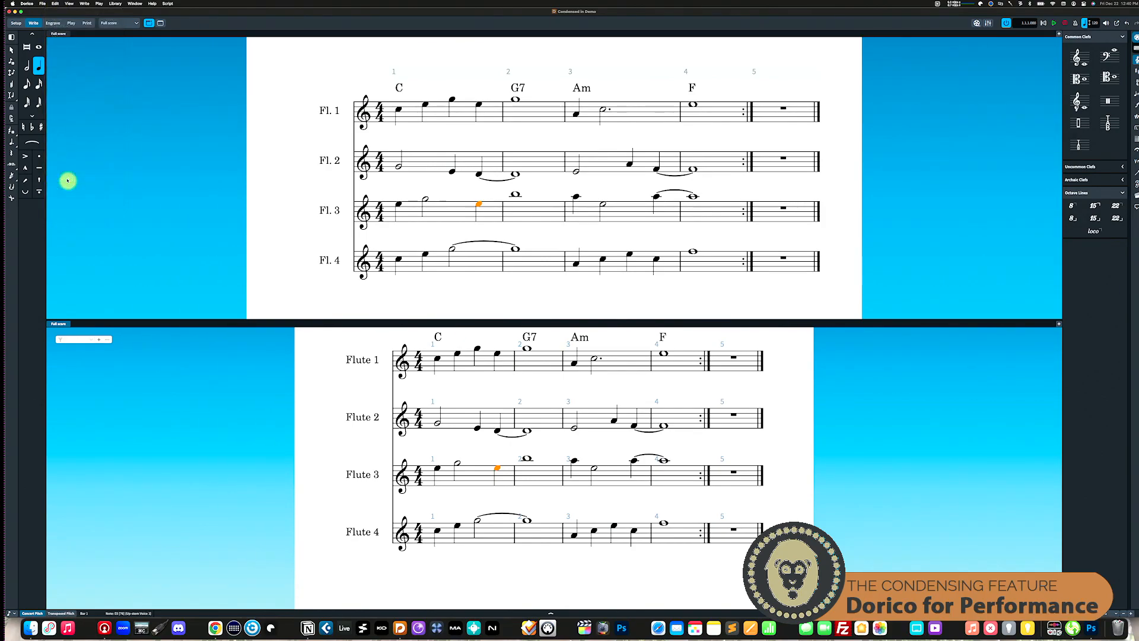
Step: Open the Condensing category of the Notation Options for the Condensed flow and find the pitch crossing settings
left_click(116, 3)
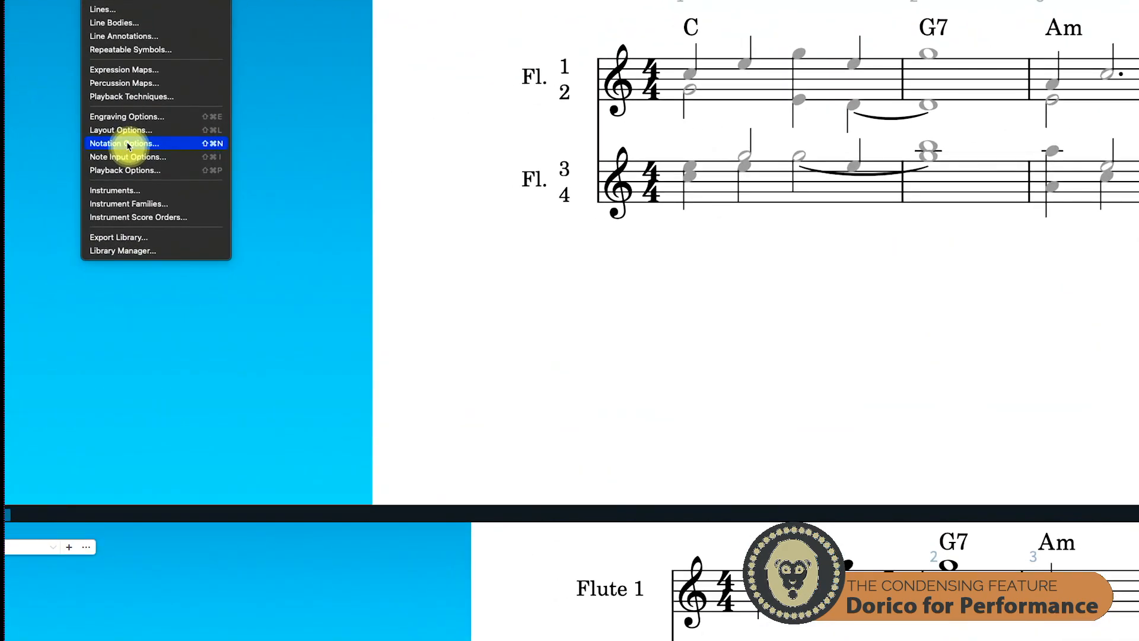
left_click(129, 144)
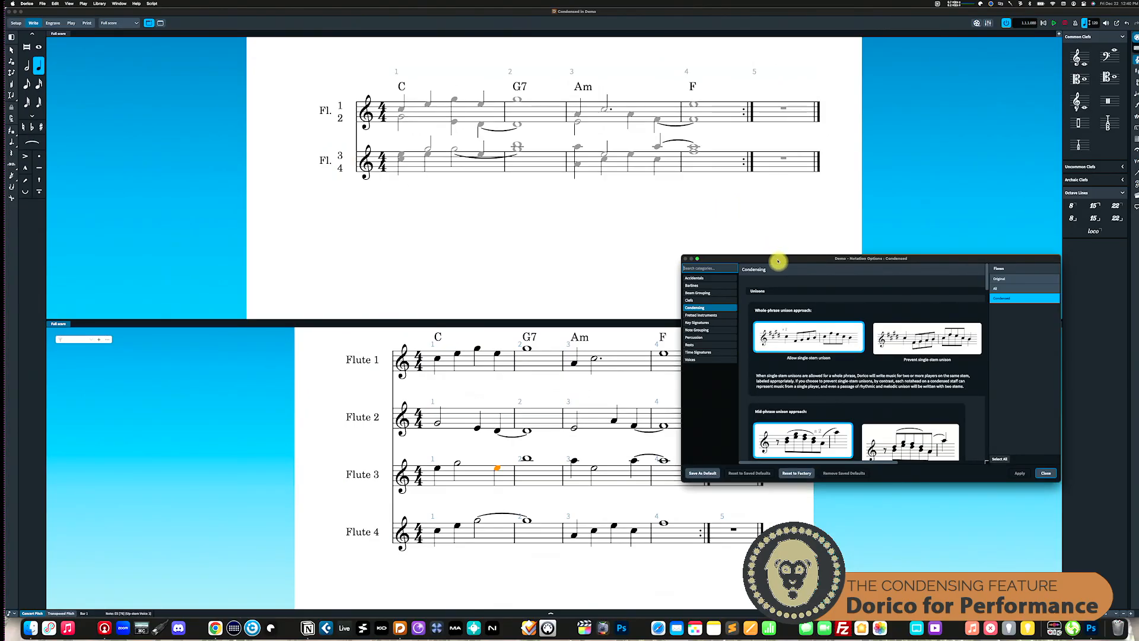
left_click_drag(778, 261, 596, 212)
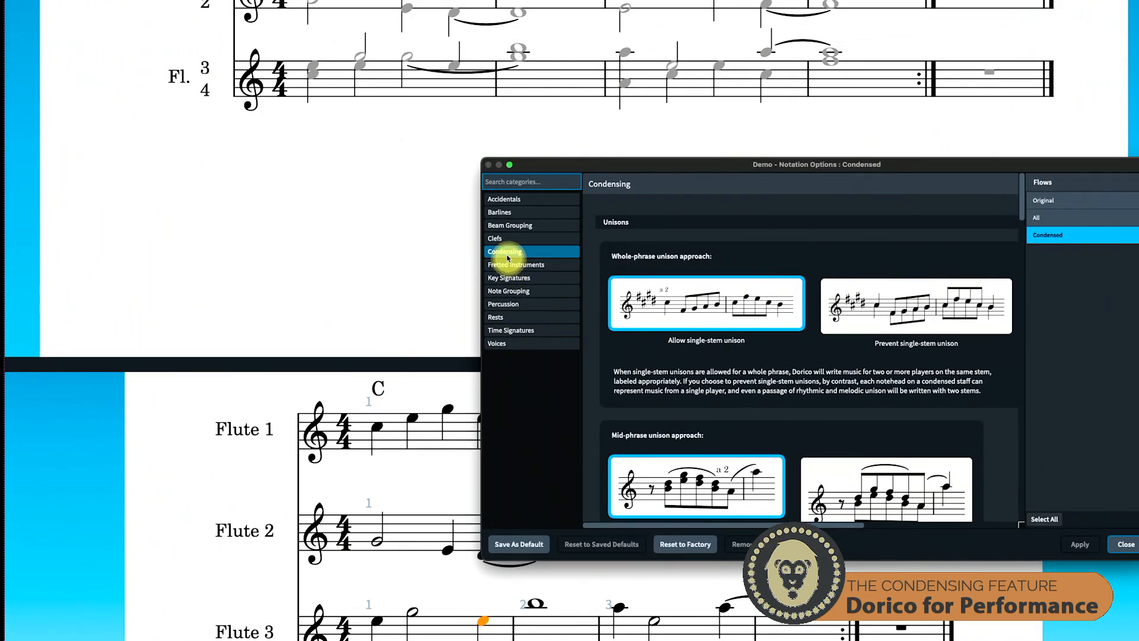
scroll(658, 305, "down", 8)
scroll(657, 305, "down", 3)
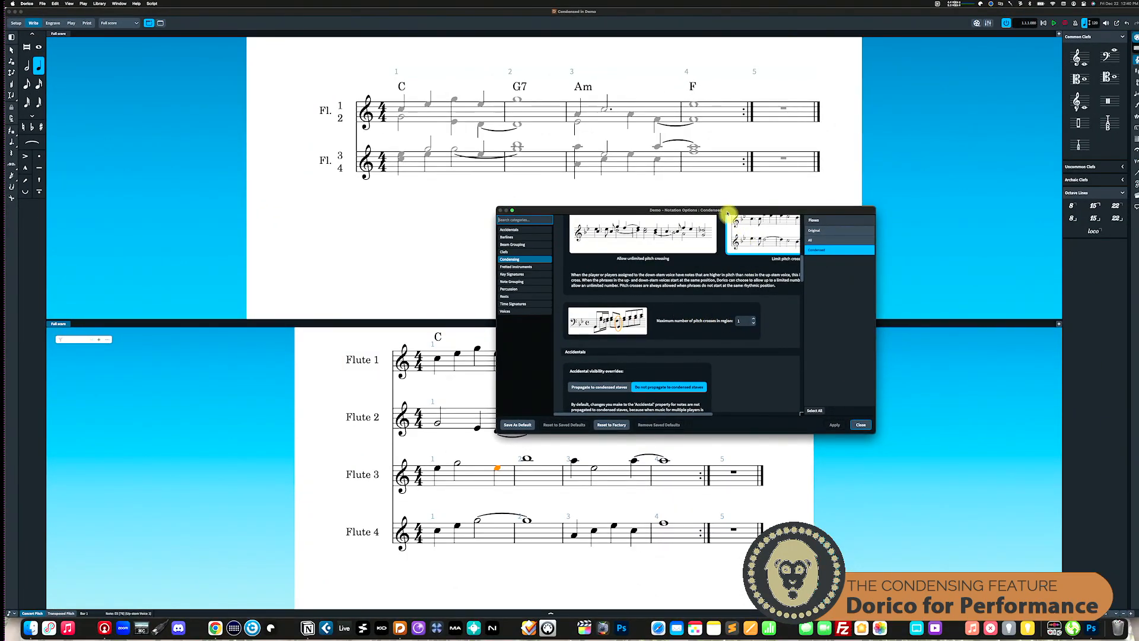
Step: Move the options dialog aside, set the maximum number of pitch crosses in region to 0, and apply it
left_click_drag(727, 212, 881, 211)
left_click(907, 324)
left_click(987, 423)
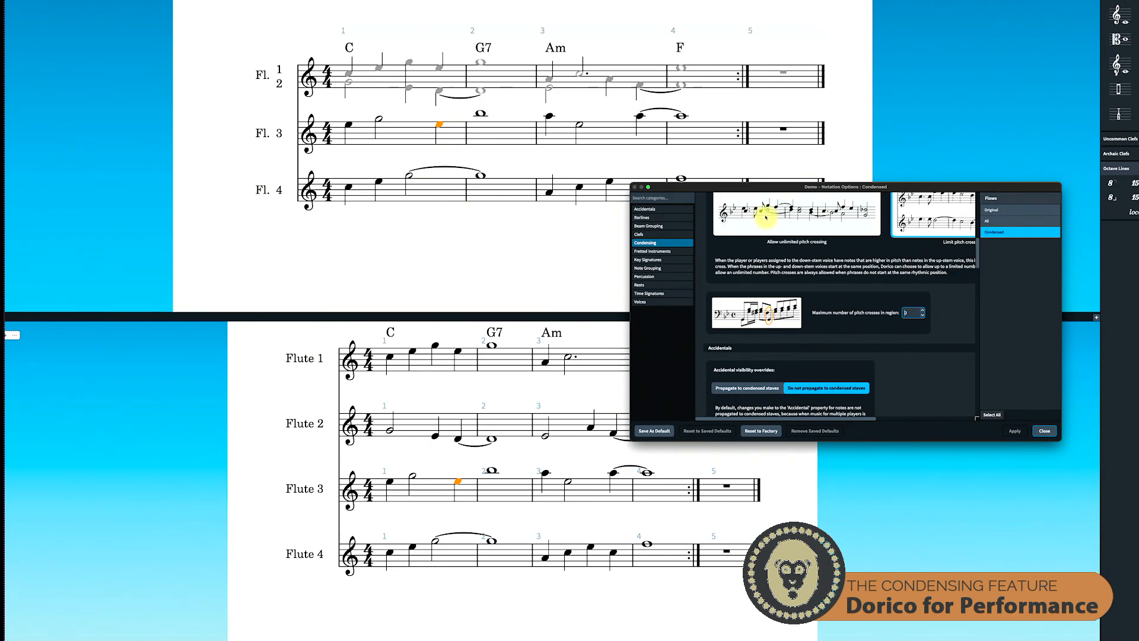
Step: Set the maximum number of pitch crosses in region to 1, apply it, and close the Notation Options
left_click(924, 310)
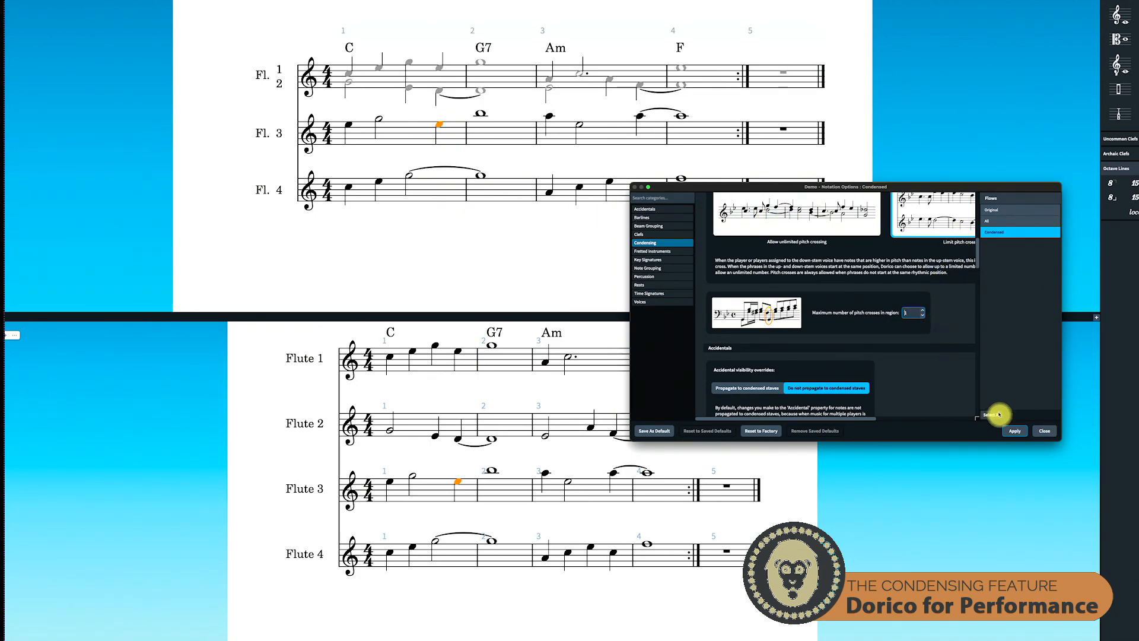
left_click(1014, 431)
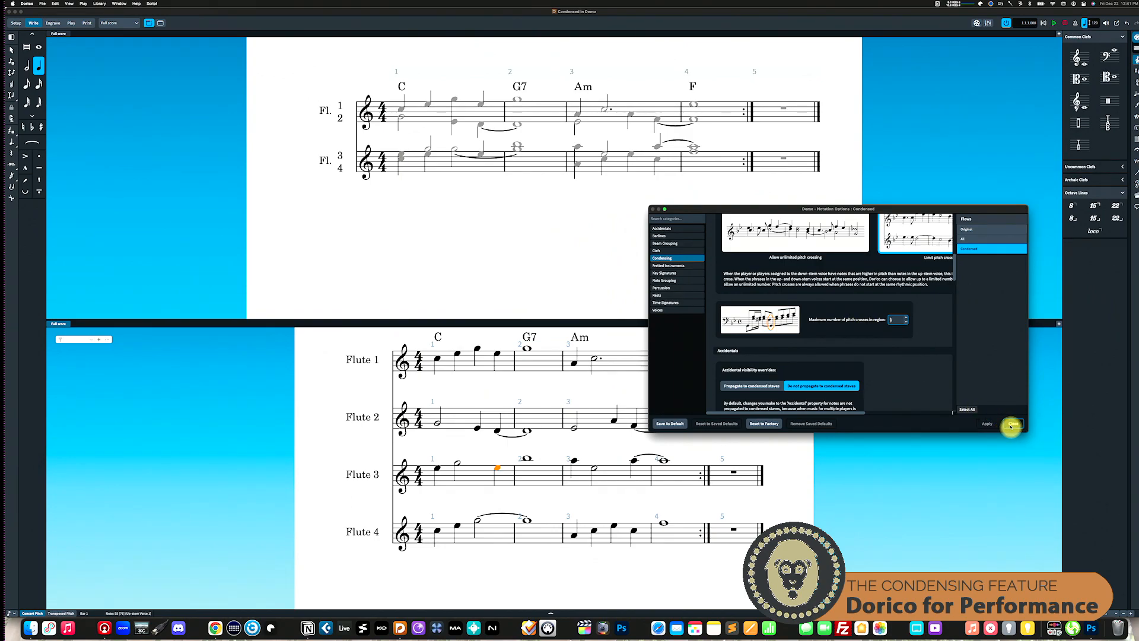
left_click(1011, 425)
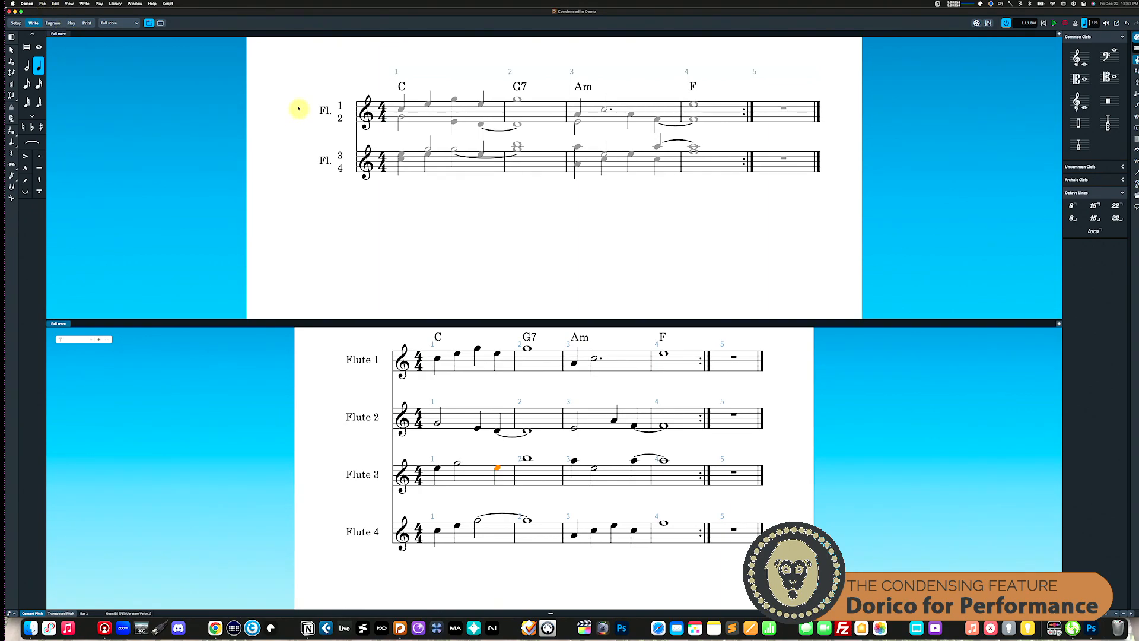
Step: Review the Condensing category of the Notation Options, from the pitch crossing settings to the amalgamation approaches, and close the dialog
left_click(142, 4)
mouse_move(27, 4)
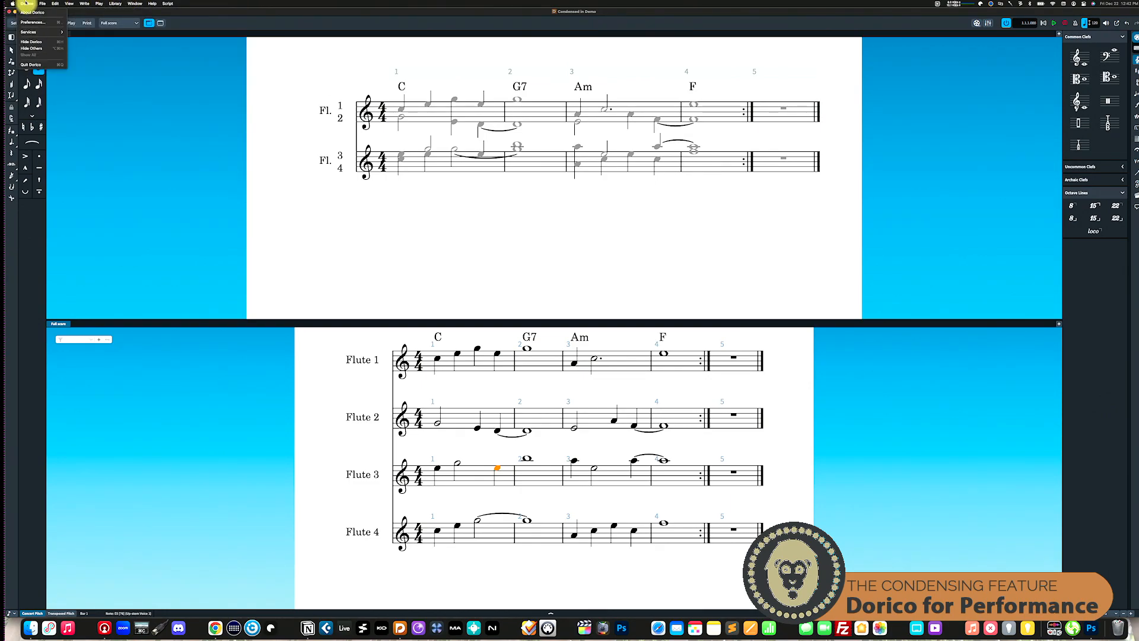
mouse_move(152, 4)
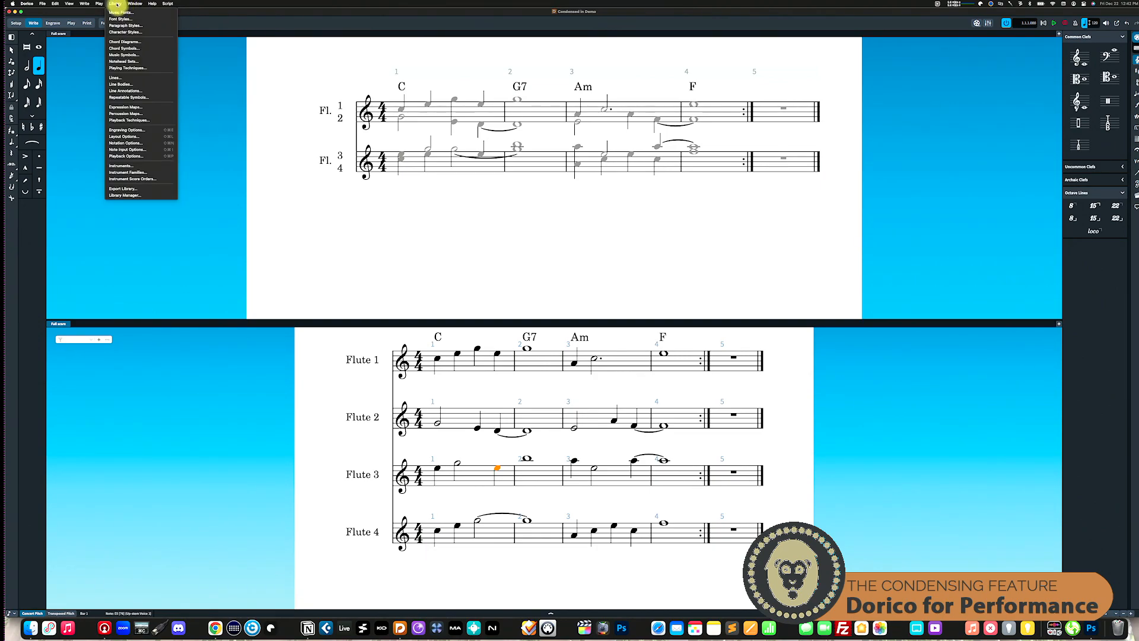
left_click(127, 143)
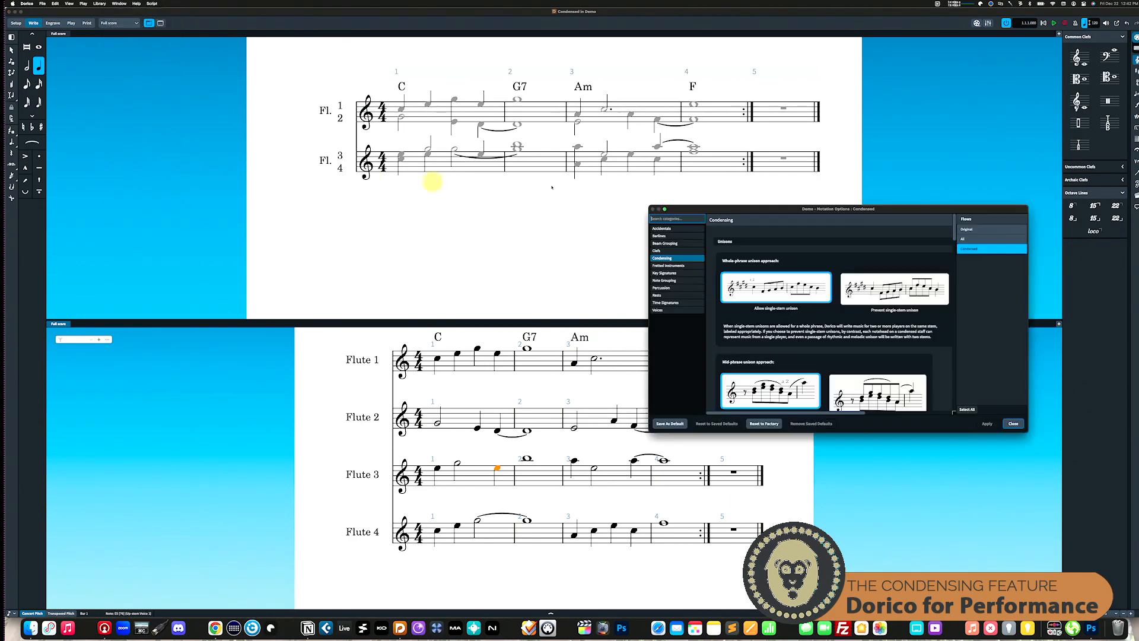
scroll(824, 348, "down", 15)
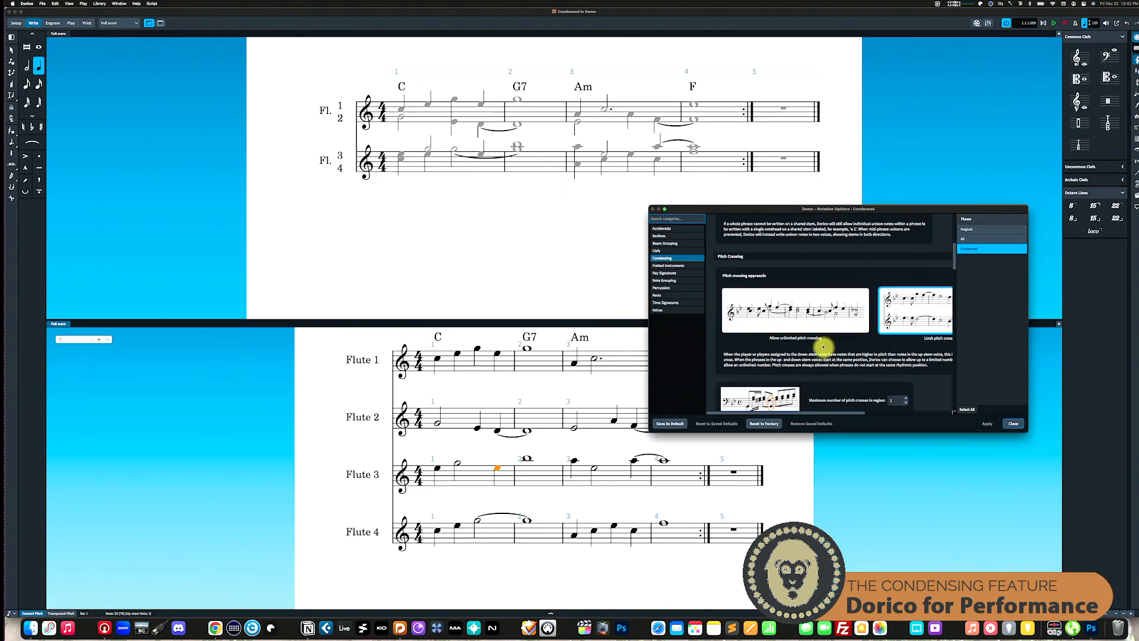
scroll(823, 347, "down", 10)
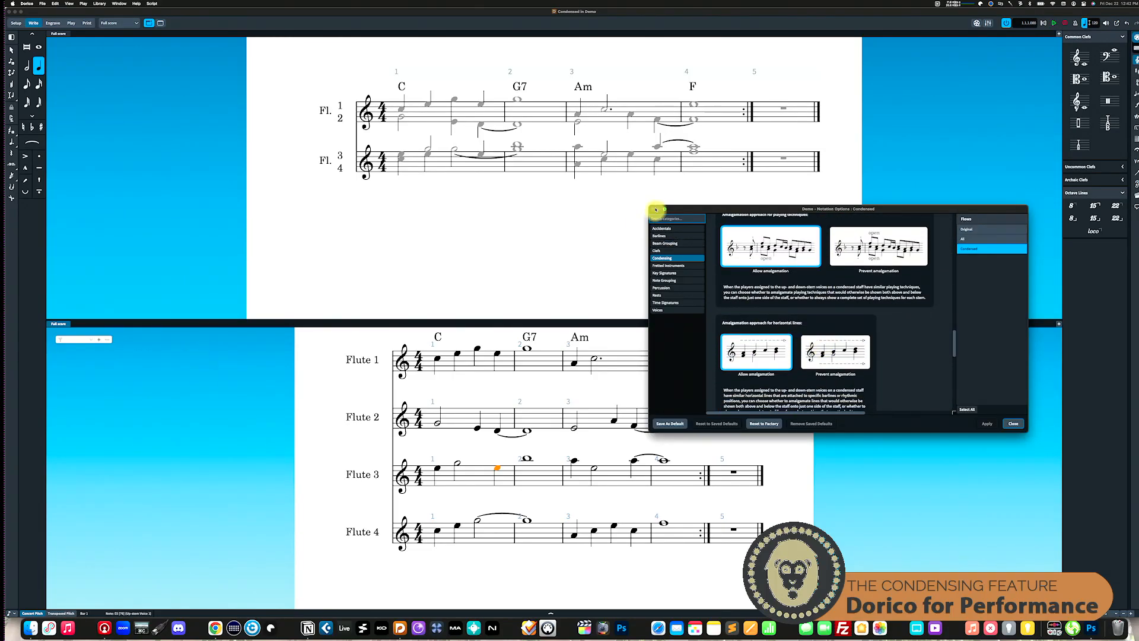
left_click(1011, 425)
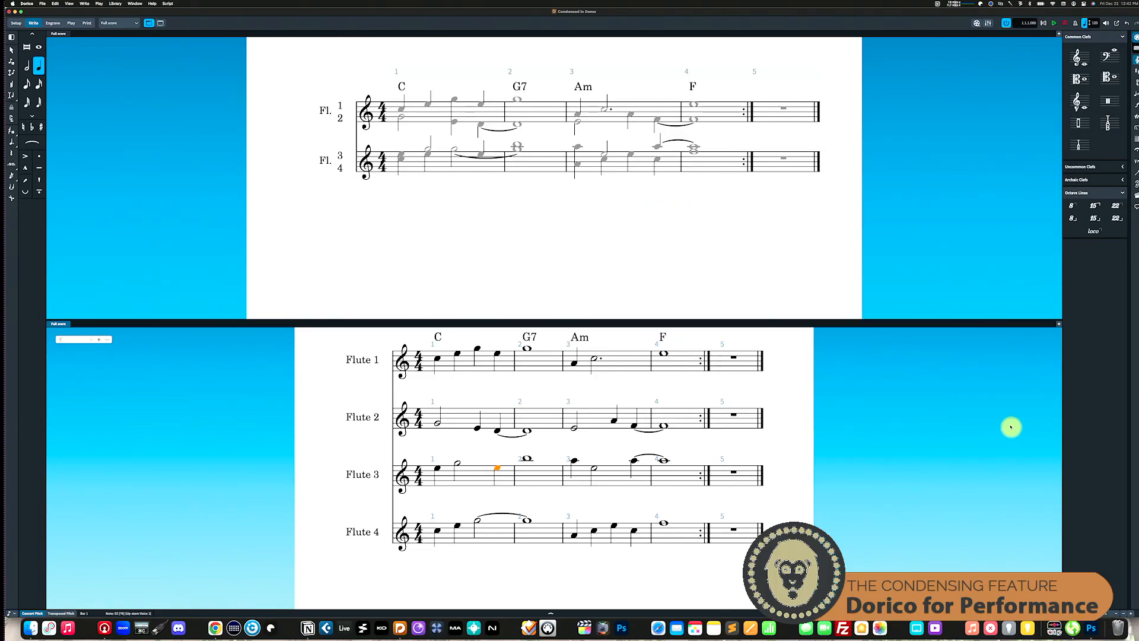
Step: Search the application's commands for "split" and for "con" to look for condensing-related commands
left_click(55, 3)
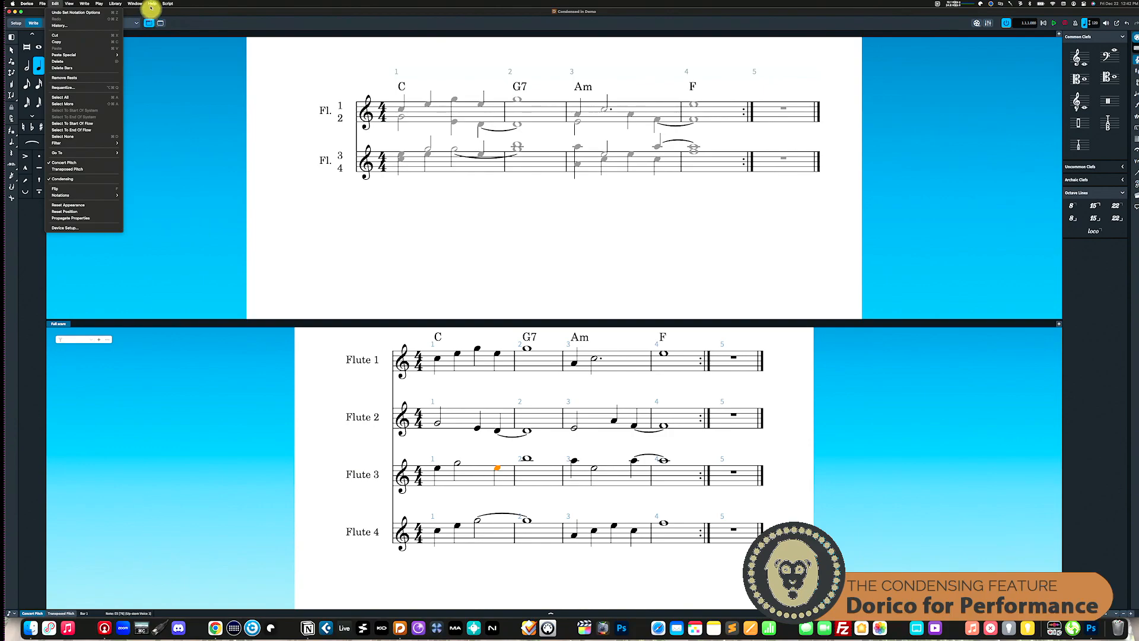
mouse_move(153, 5)
type("split")
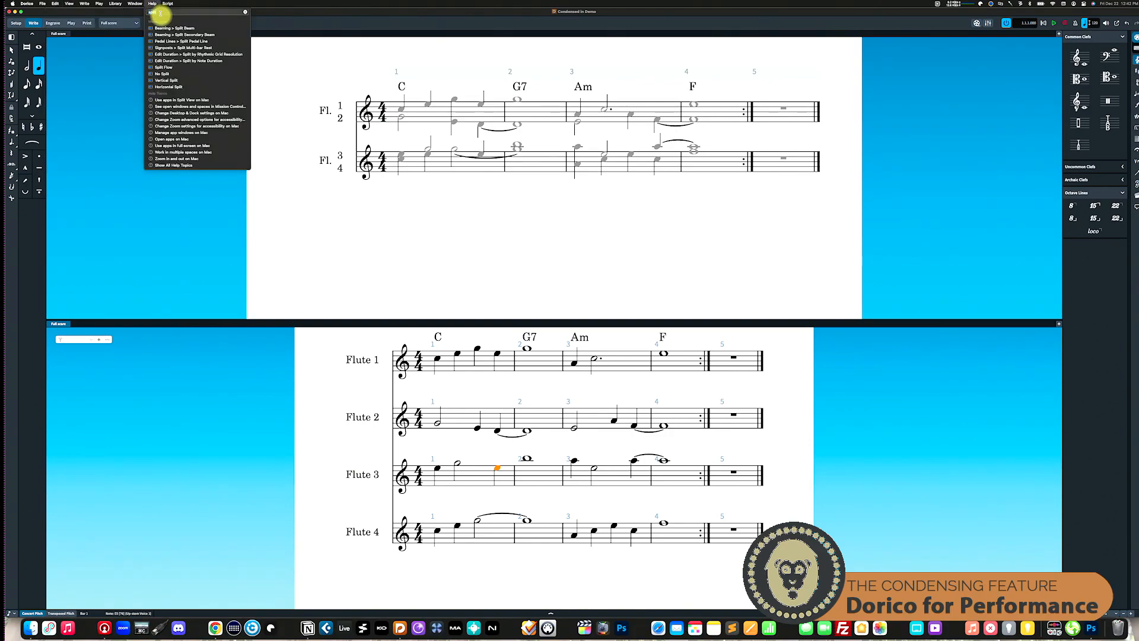
key("BackSpace")
key("BackSpace")
key("BackSpace")
key("BackSpace")
key("BackSpace")
type("con")
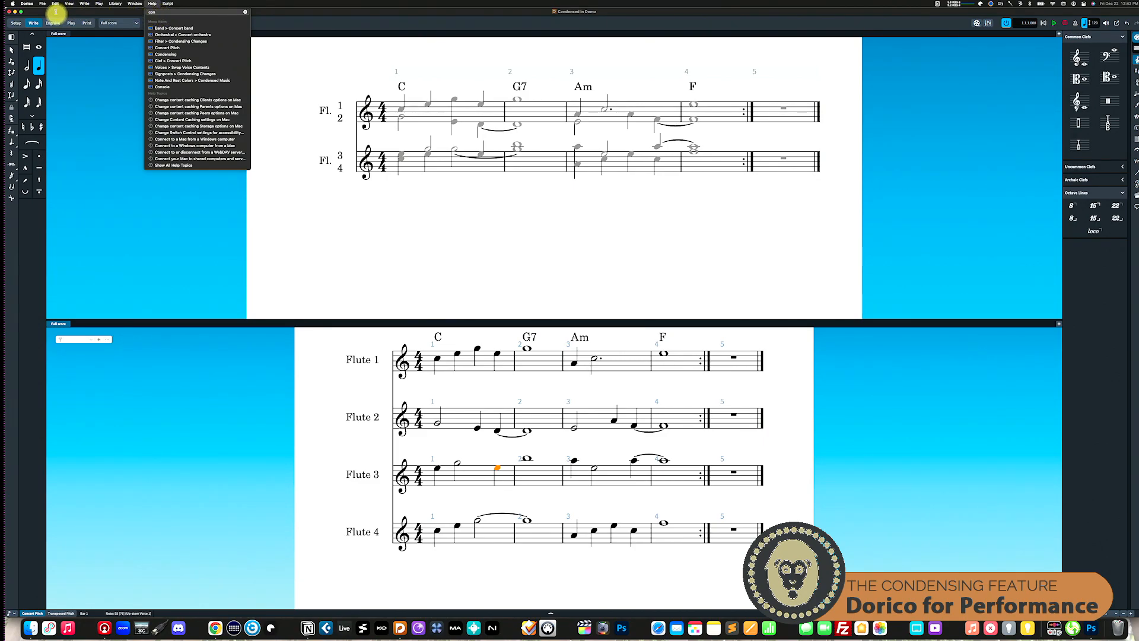
Step: Open the Preferences, search their categories for "cond", and close the dialog
left_click(29, 5)
left_click(29, 5)
left_click(29, 5)
left_click(29, 4)
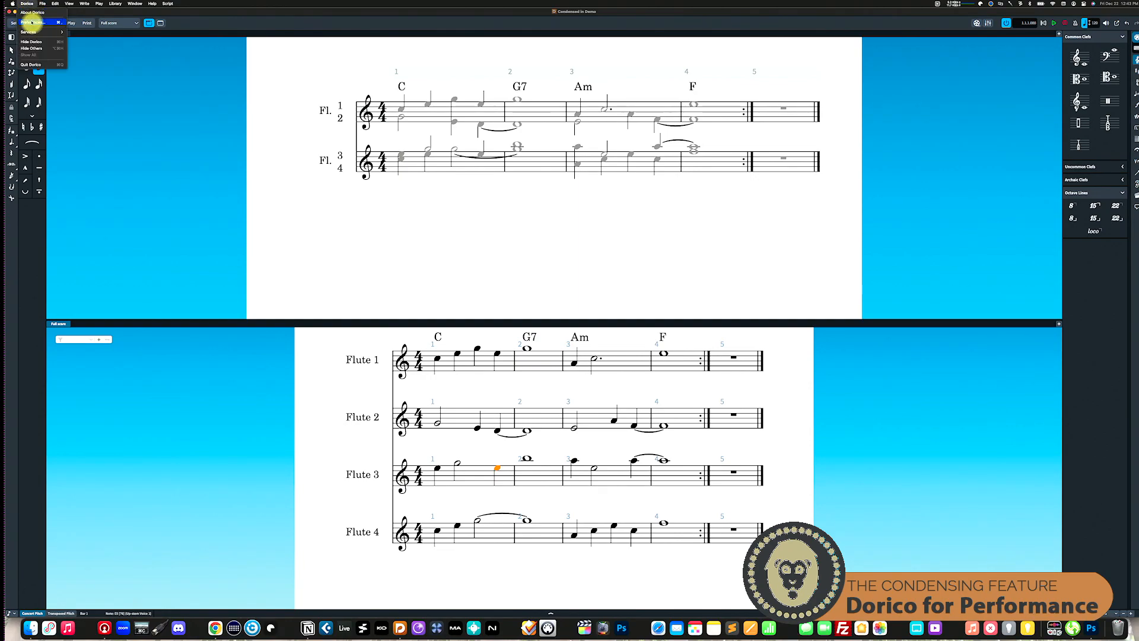
left_click(33, 30)
left_click(312, 217)
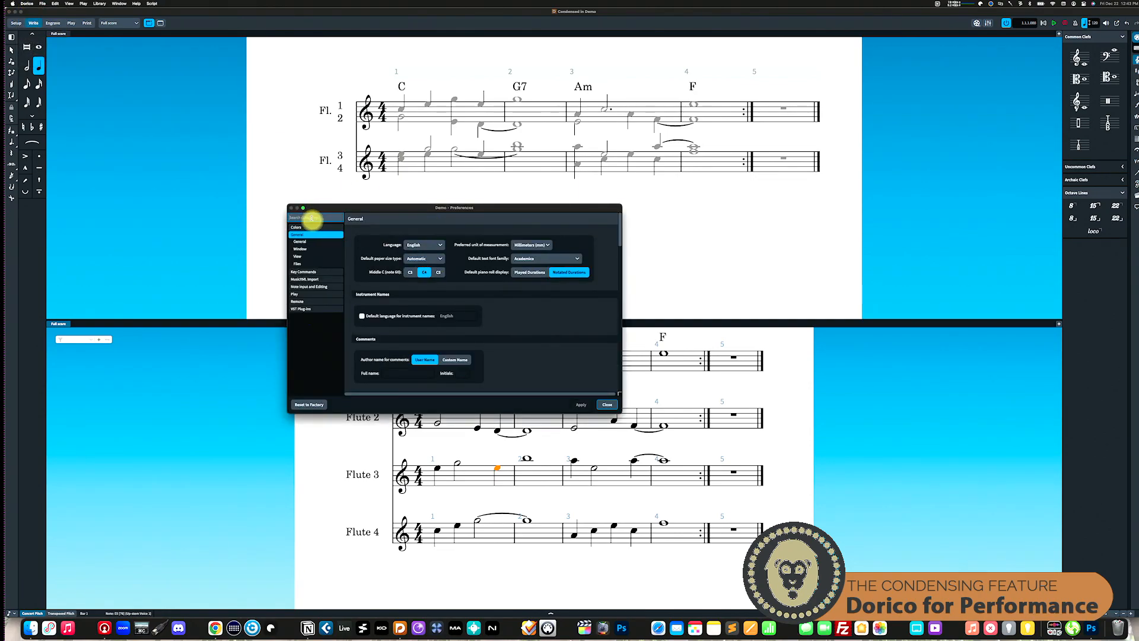
type("cond")
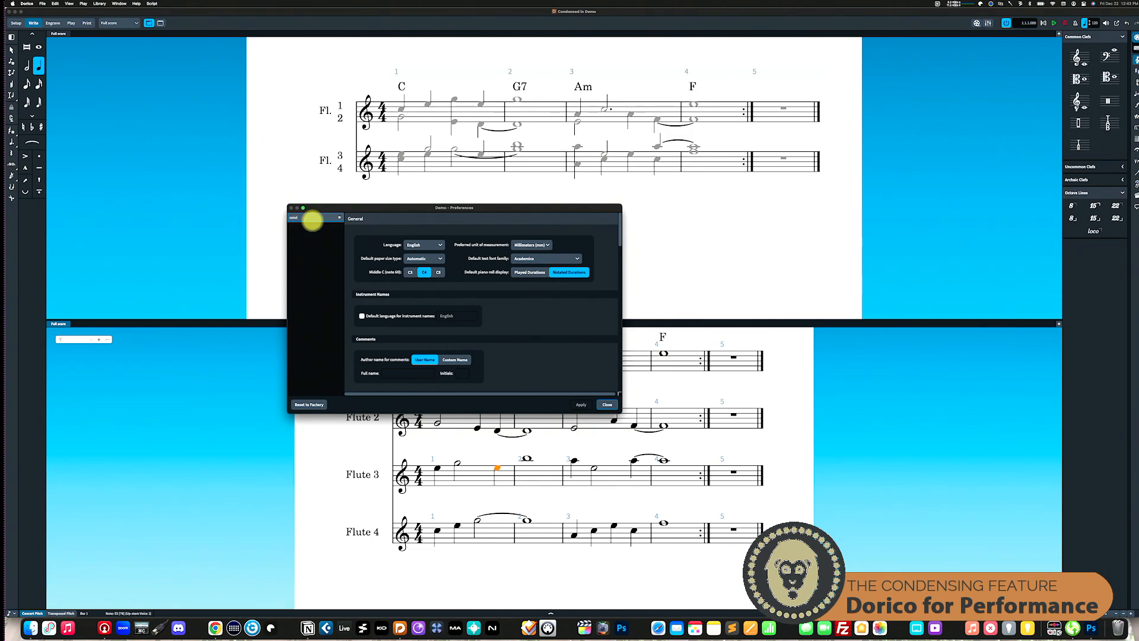
left_click(610, 406)
Step: Open the Layout Options, search for "con", and display the Condensing section of the Players options
left_click(102, 3)
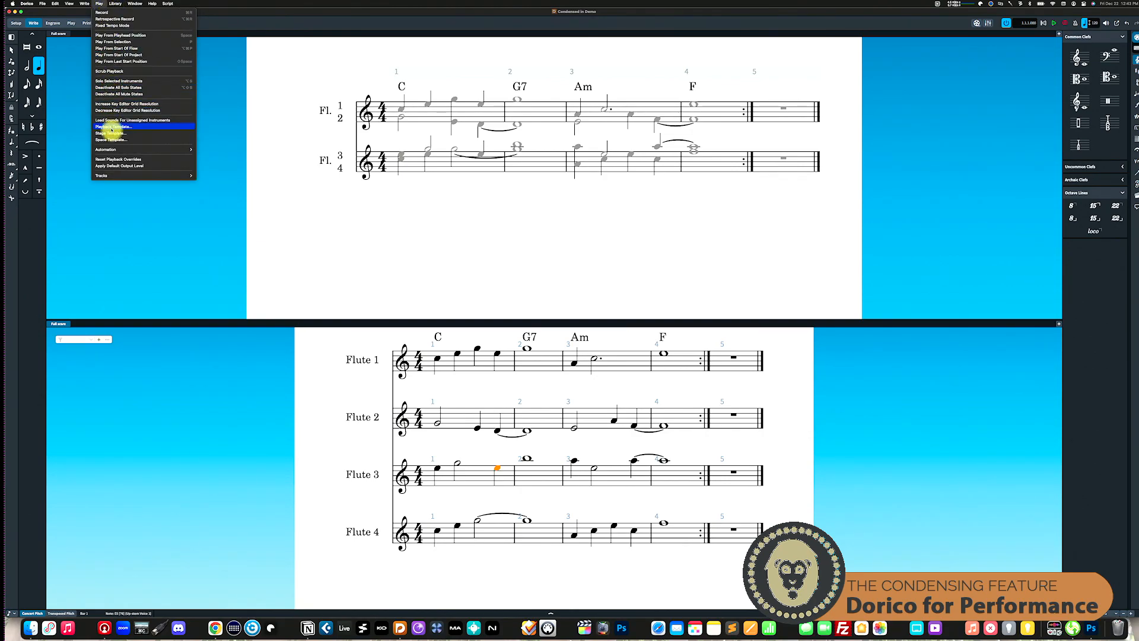
mouse_move(114, 3)
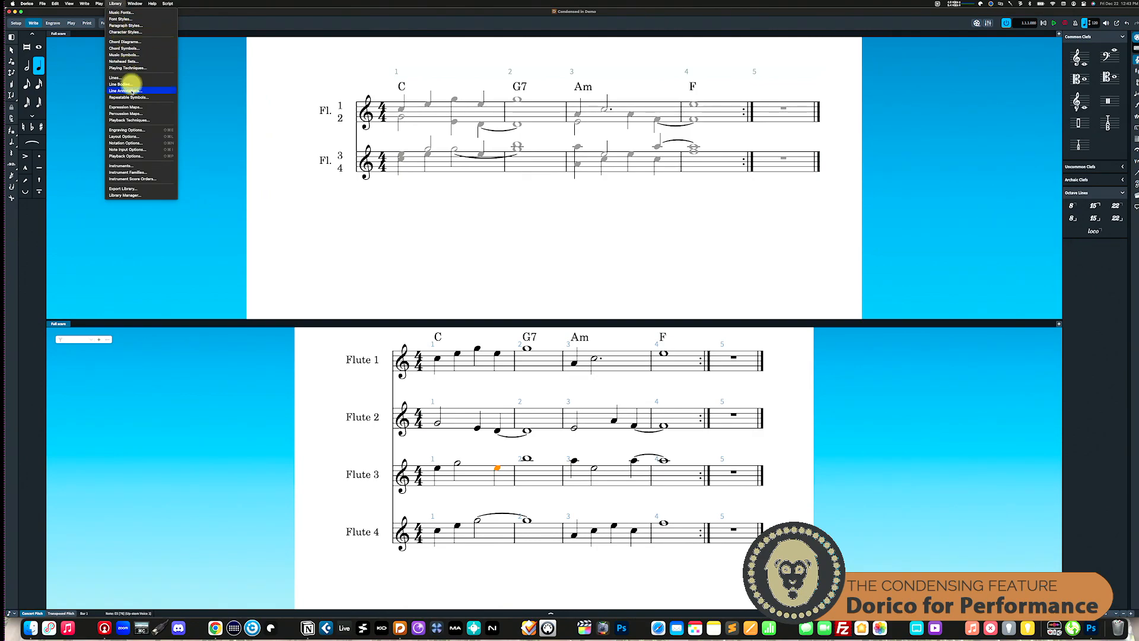
left_click(126, 136)
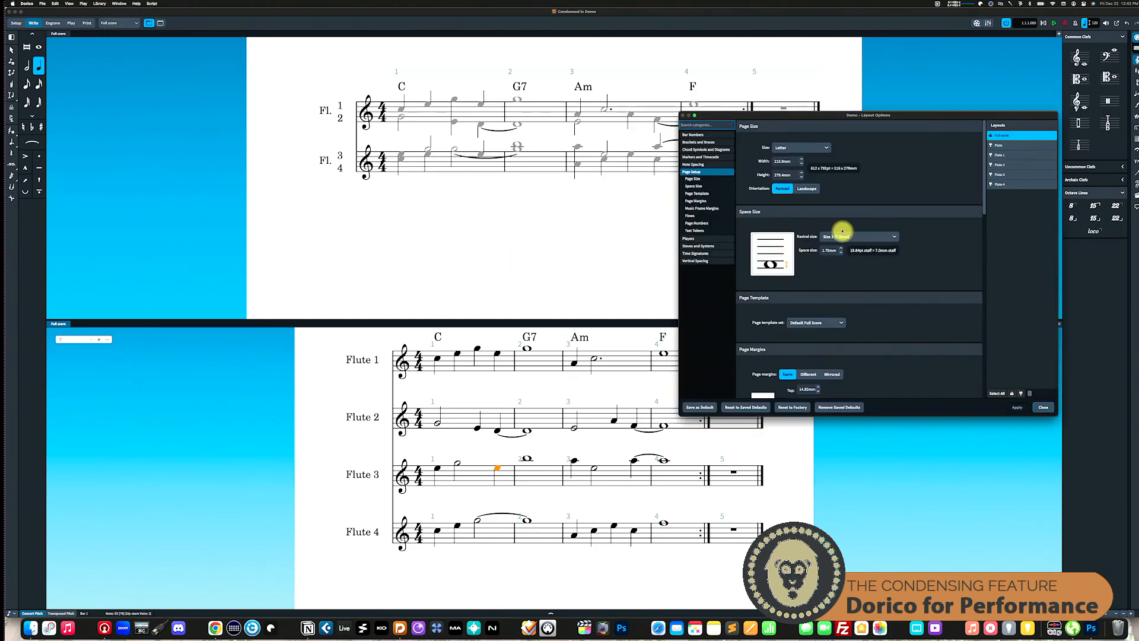
left_click(707, 125)
type("con")
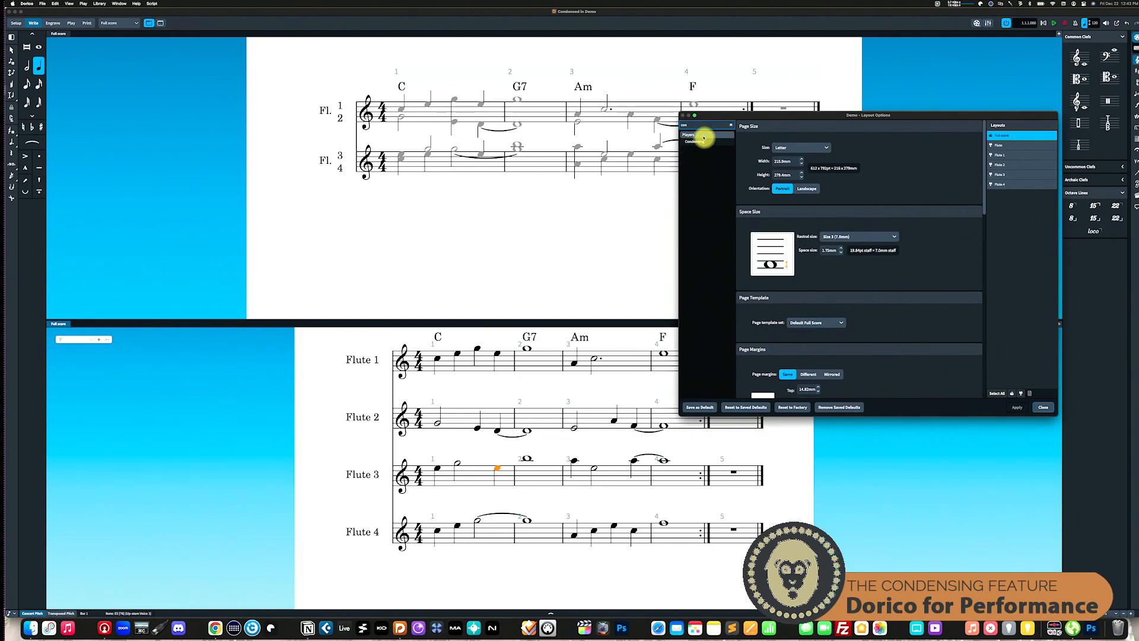
left_click(701, 141)
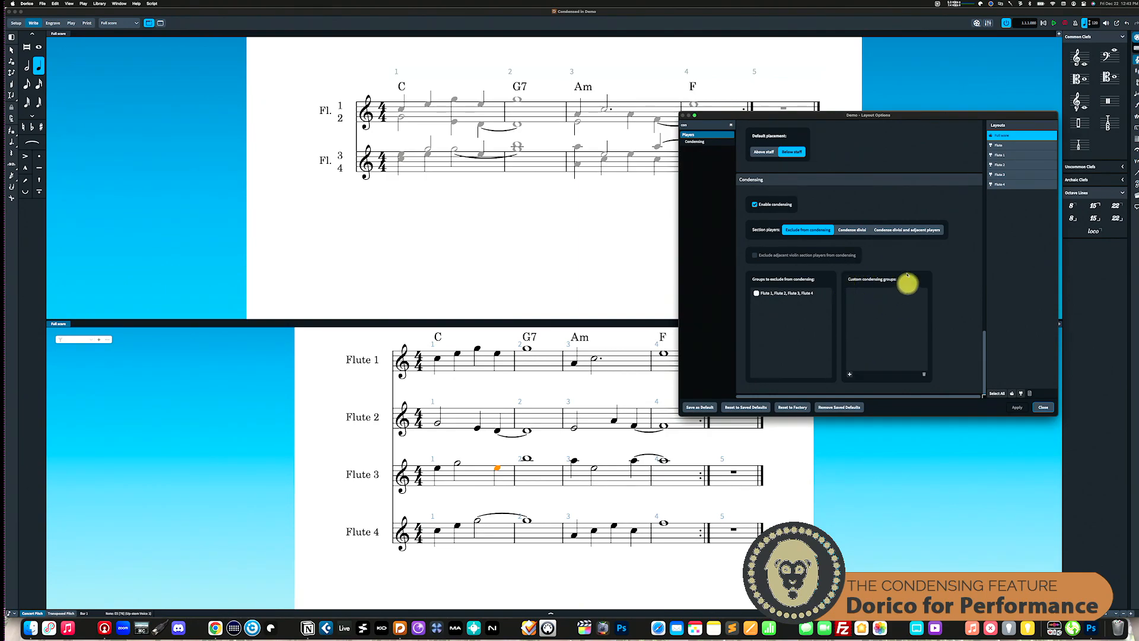
Step: Start a custom condensing group, try selecting the Flute section player and Flute 1, cancel it, and close the Layout Options
left_click(850, 374)
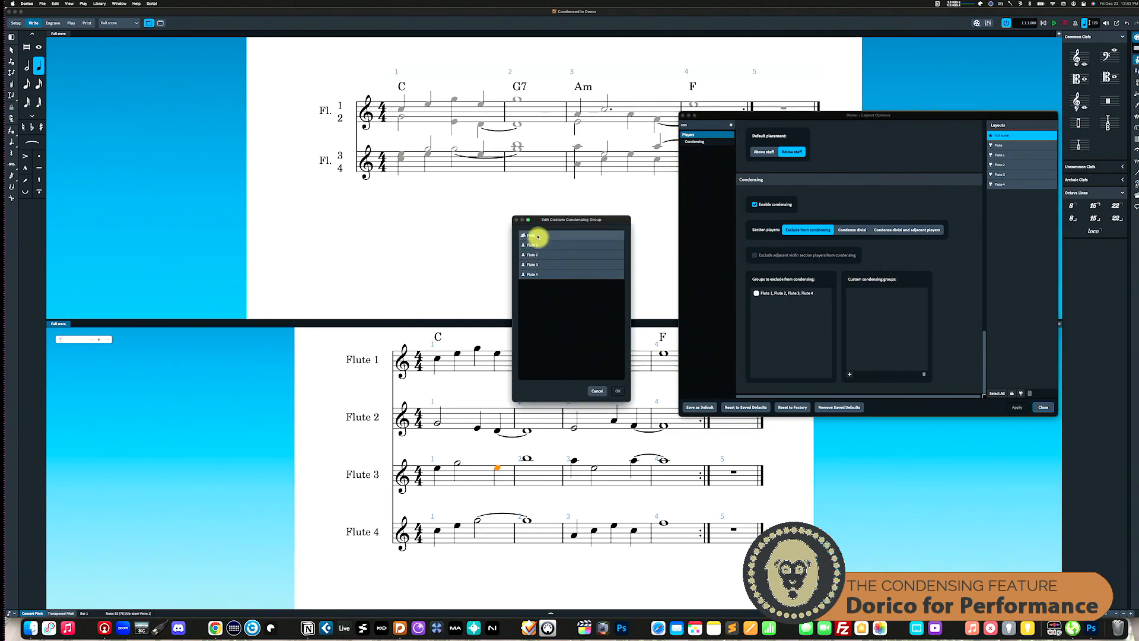
left_click(540, 237)
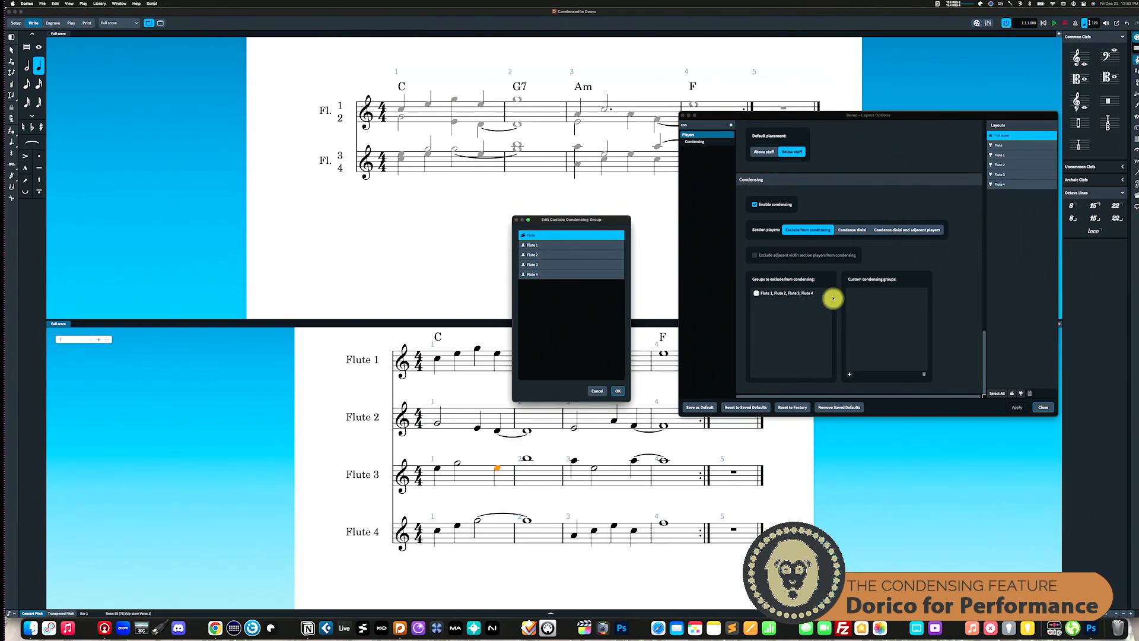
left_click(546, 248)
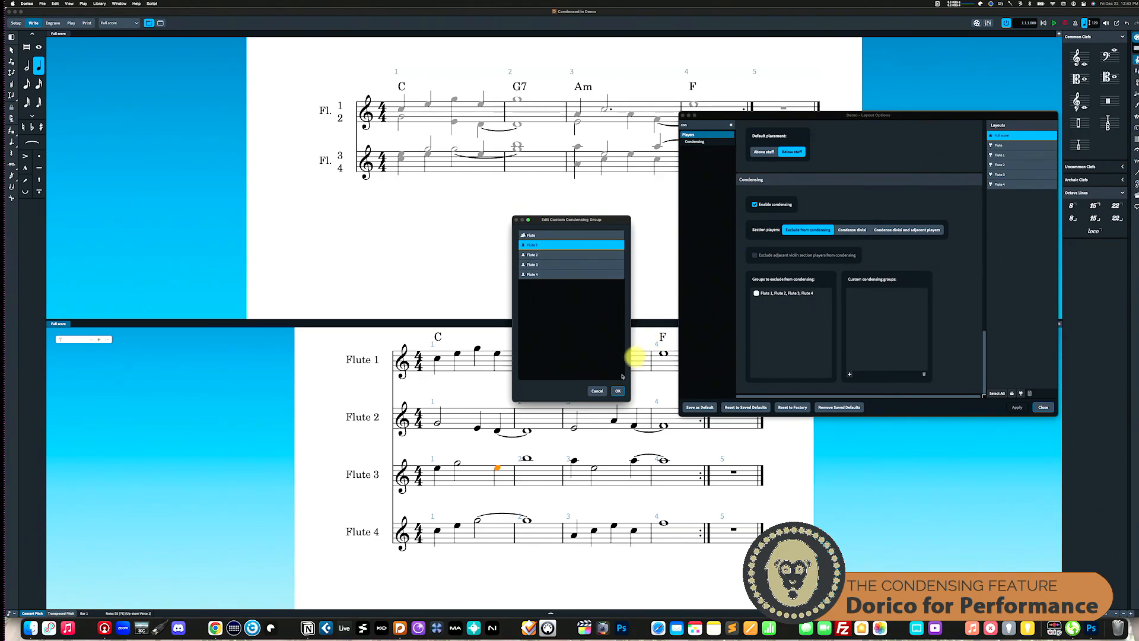
left_click(601, 392)
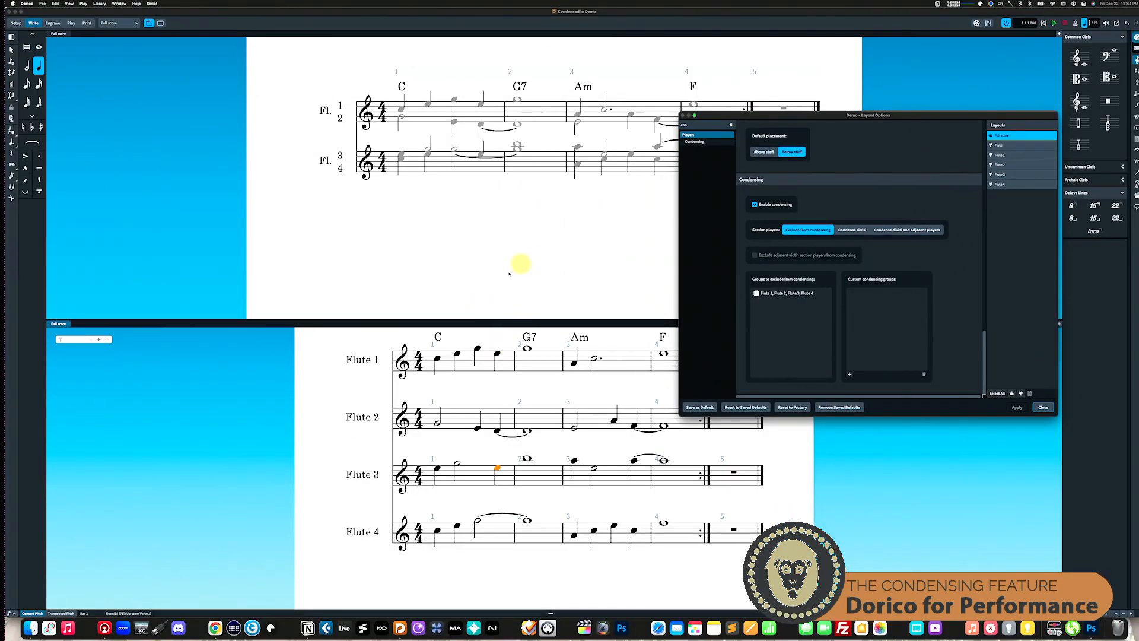
left_click(1044, 407)
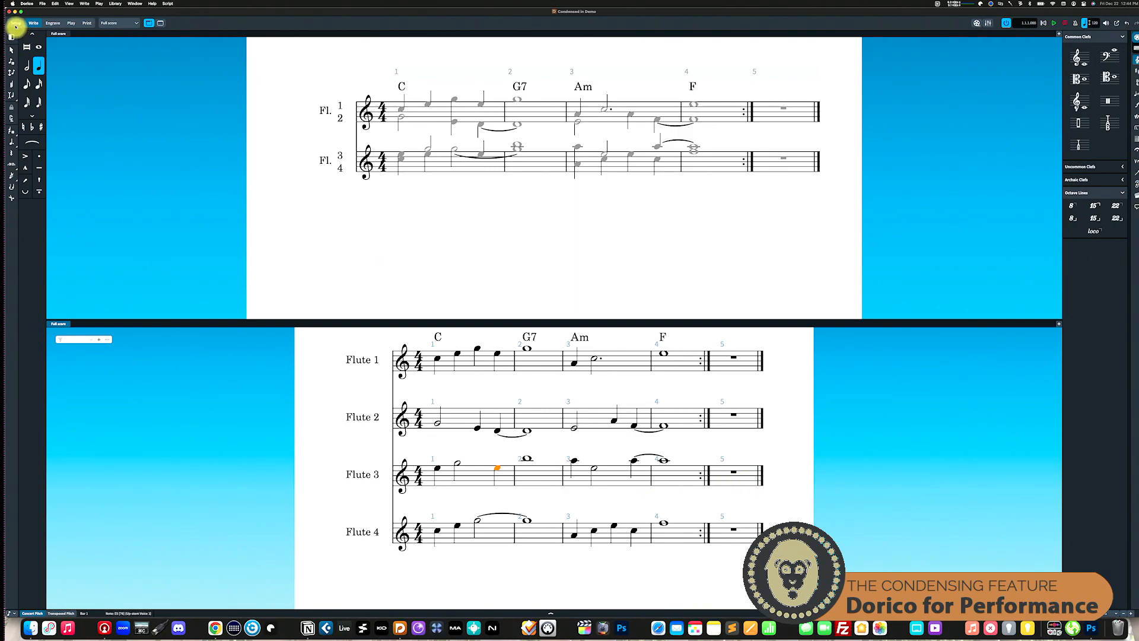
Step: Switch to Setup mode to access the project's players and flows
left_click(16, 22)
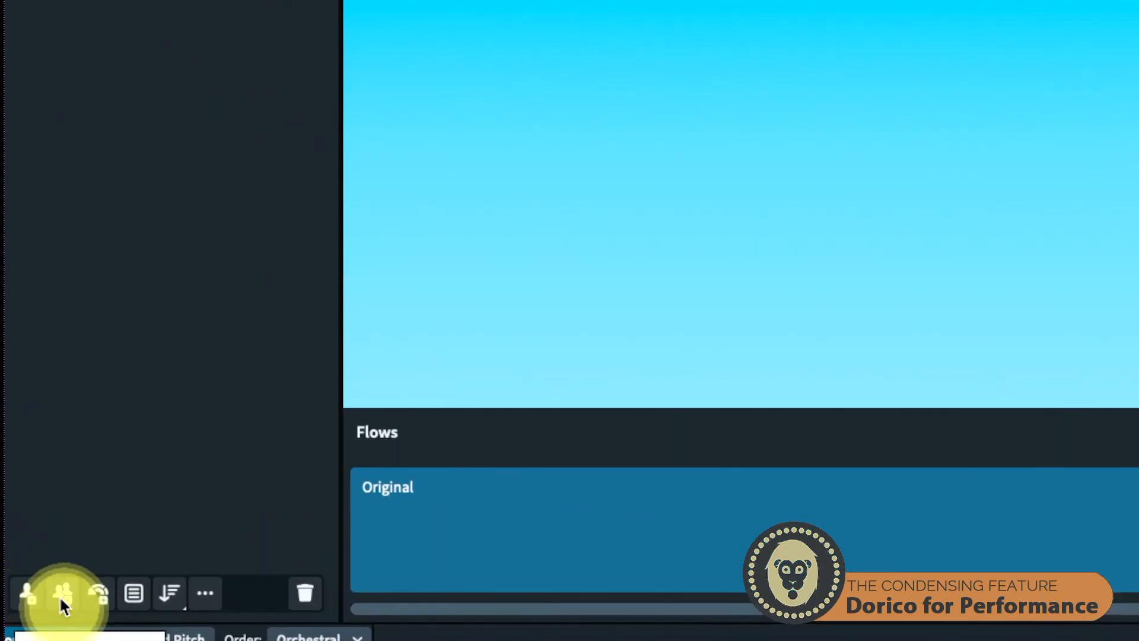